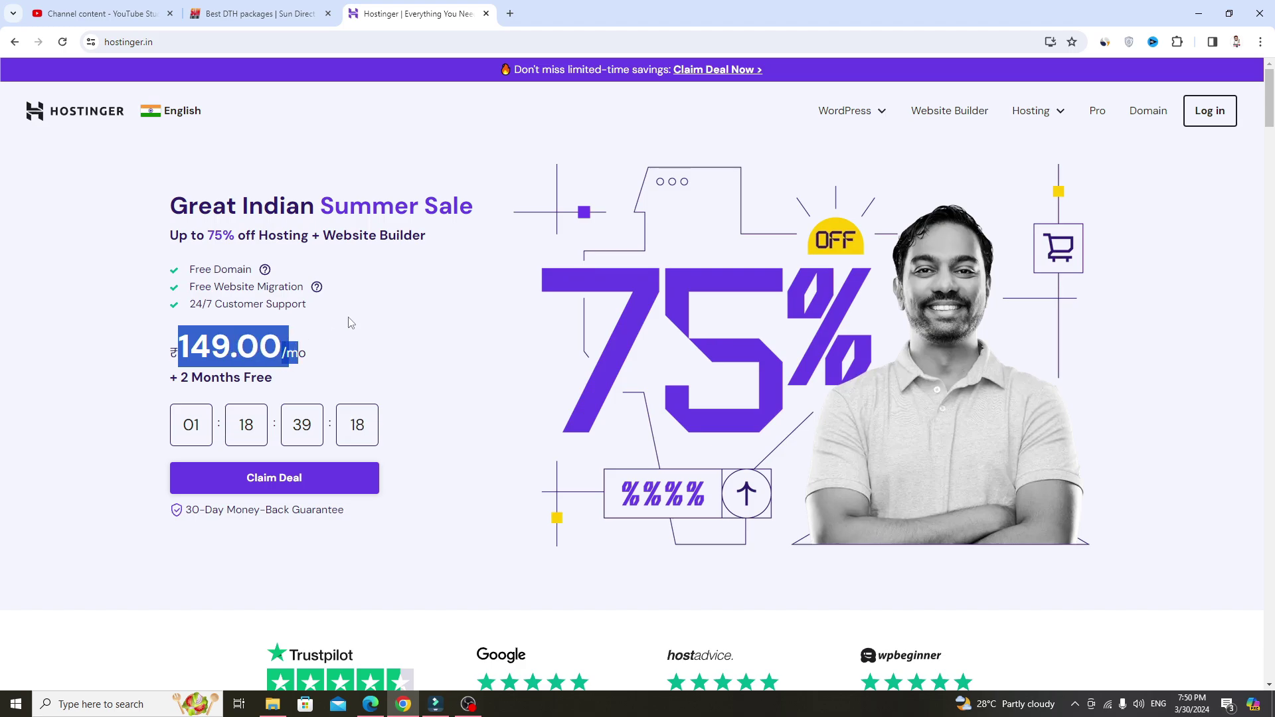
Look over the hosting plans and their prices on the home page and open the domain name search page
{"action": "left_click", "coordinate": [367, 312]}
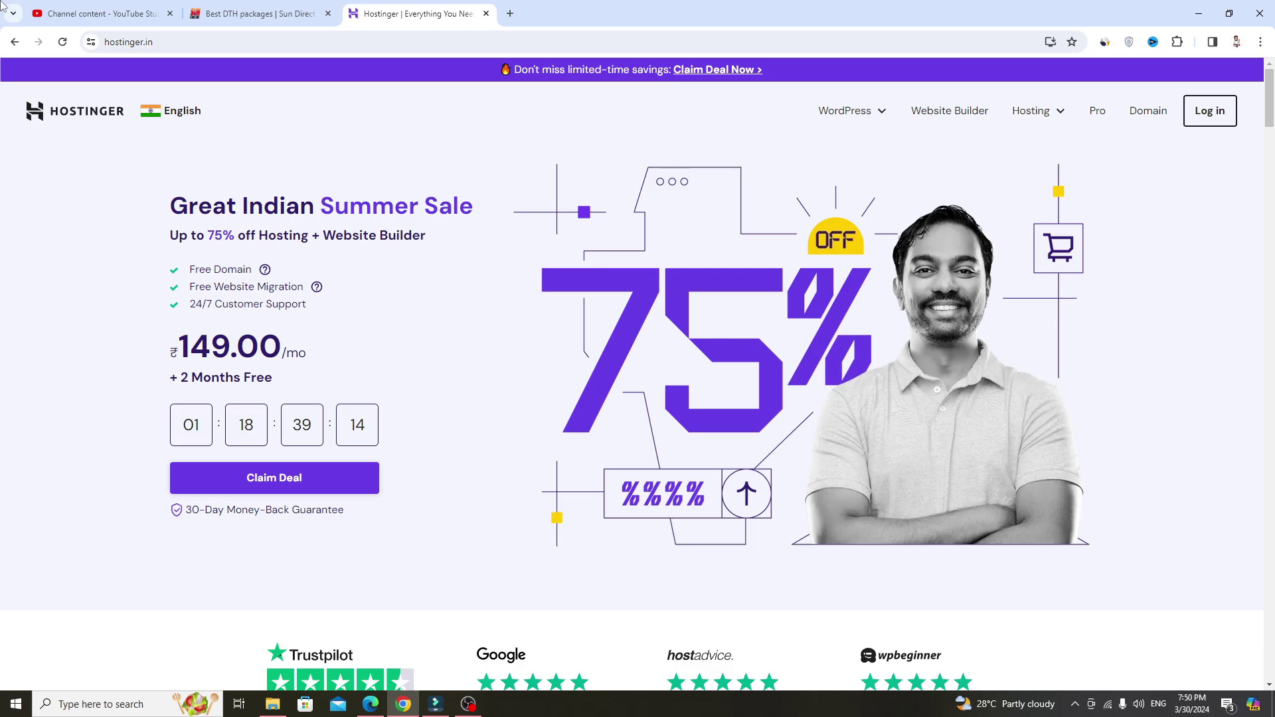
{"action": "scroll", "coordinate": [1098, 305], "scroll_direction": "down", "scroll_amount": 7}
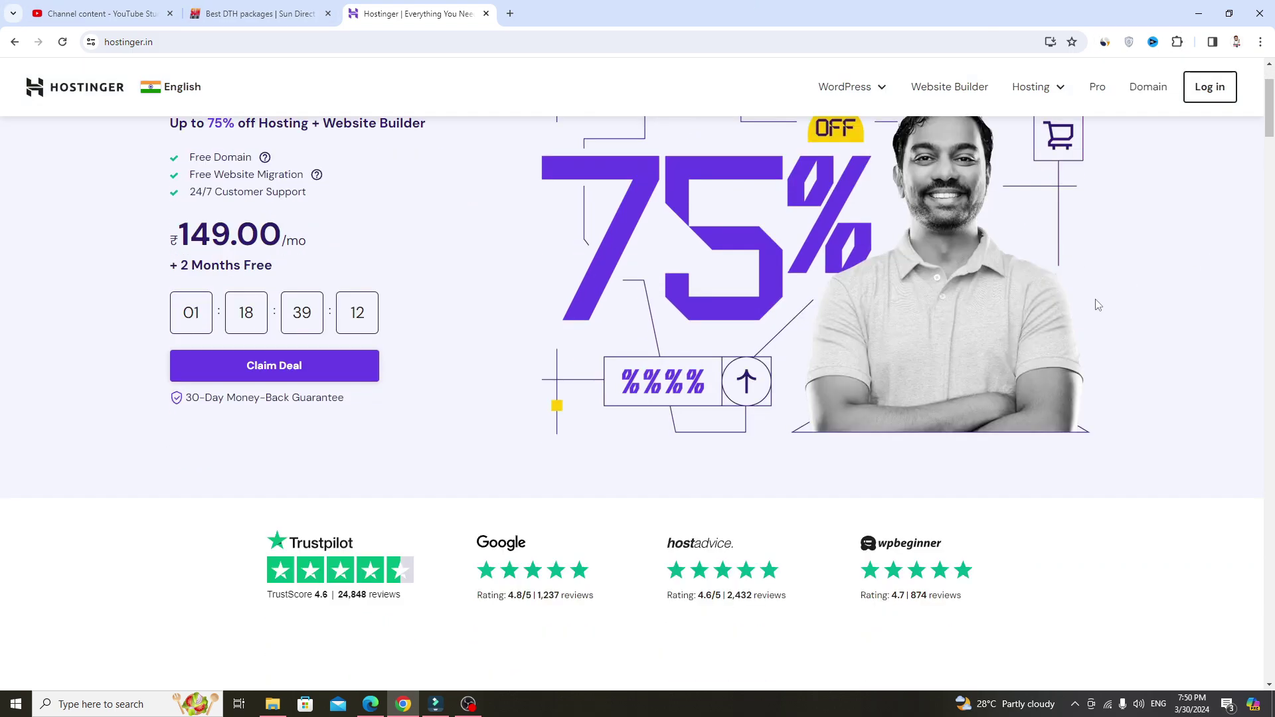
{"action": "scroll", "coordinate": [1098, 306], "scroll_direction": "down", "scroll_amount": 12}
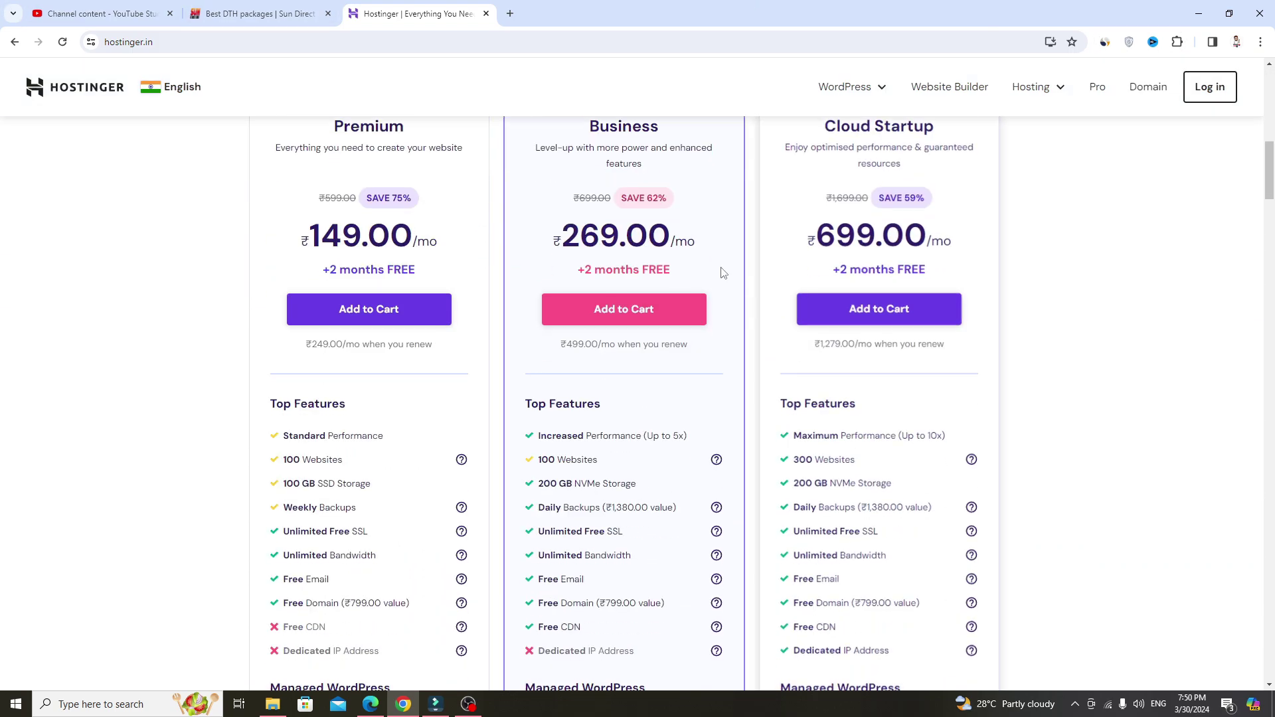
{"action": "scroll", "coordinate": [654, 223], "scroll_direction": "up", "scroll_amount": 20}
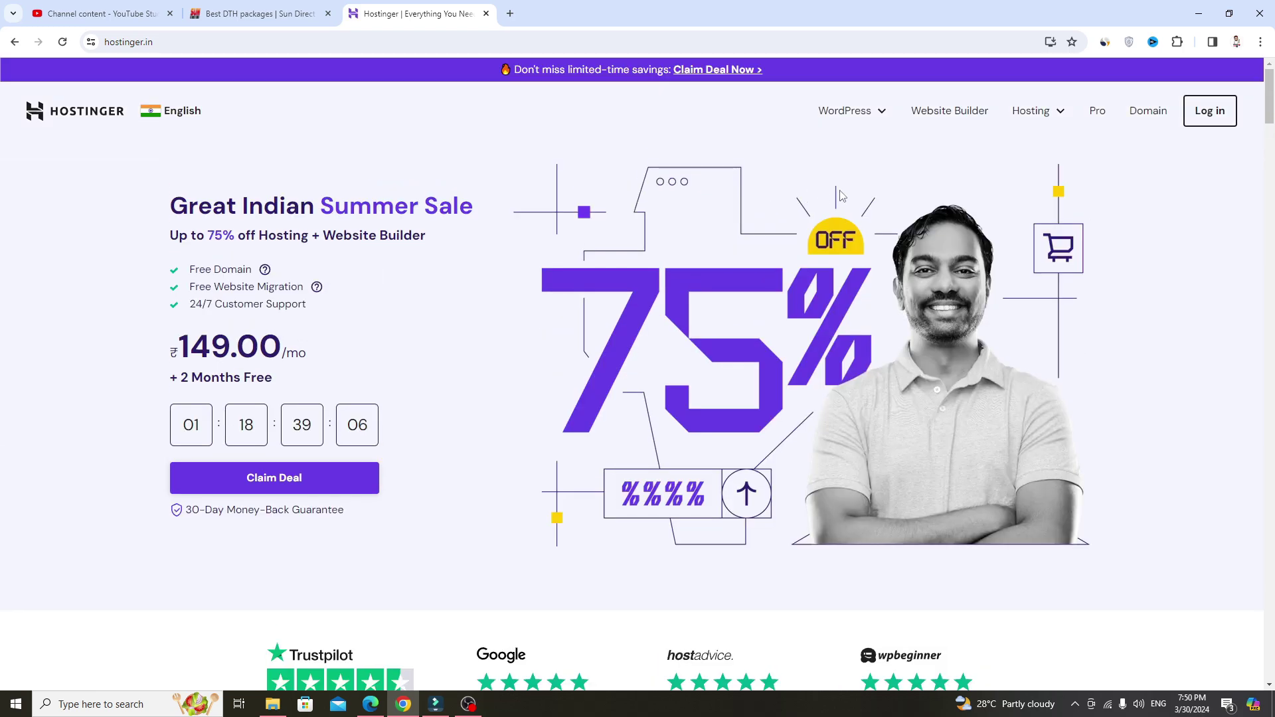
{"action": "left_click", "coordinate": [1153, 118]}
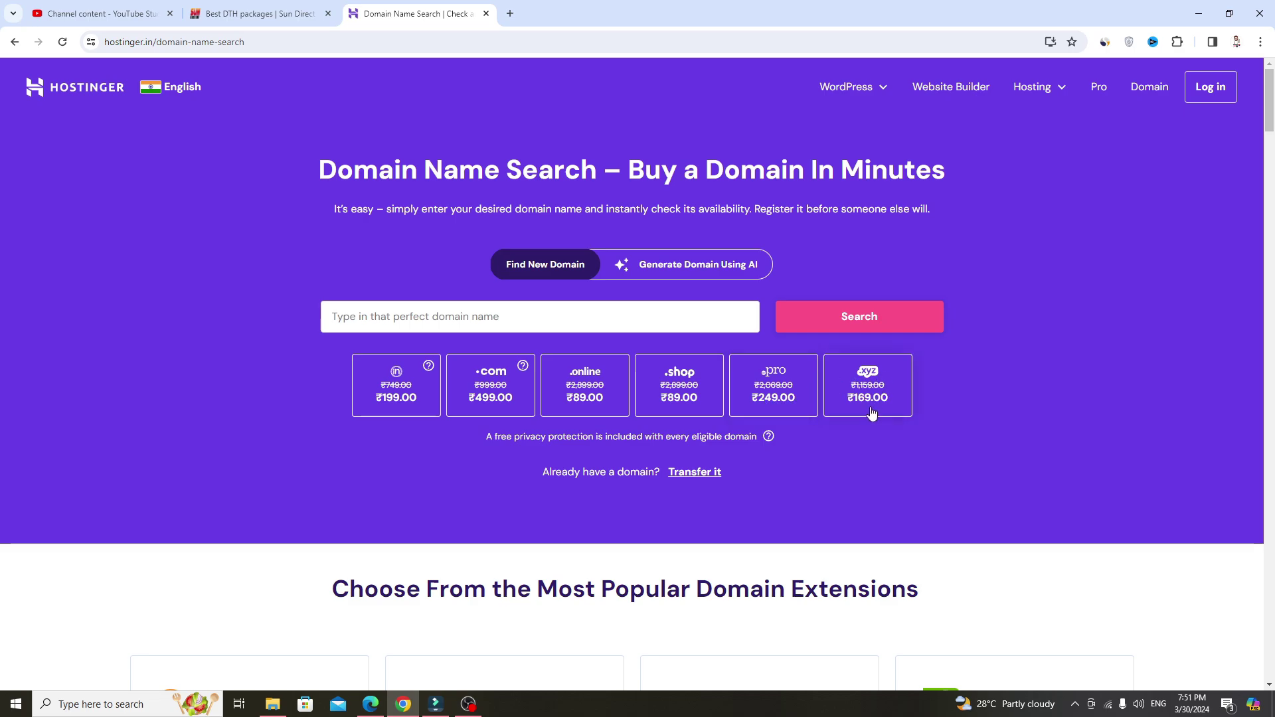
Examine the prices of the most popular domain extensions and the condition attached to the .in offer
{"action": "scroll", "coordinate": [872, 412], "scroll_direction": "down", "scroll_amount": 5}
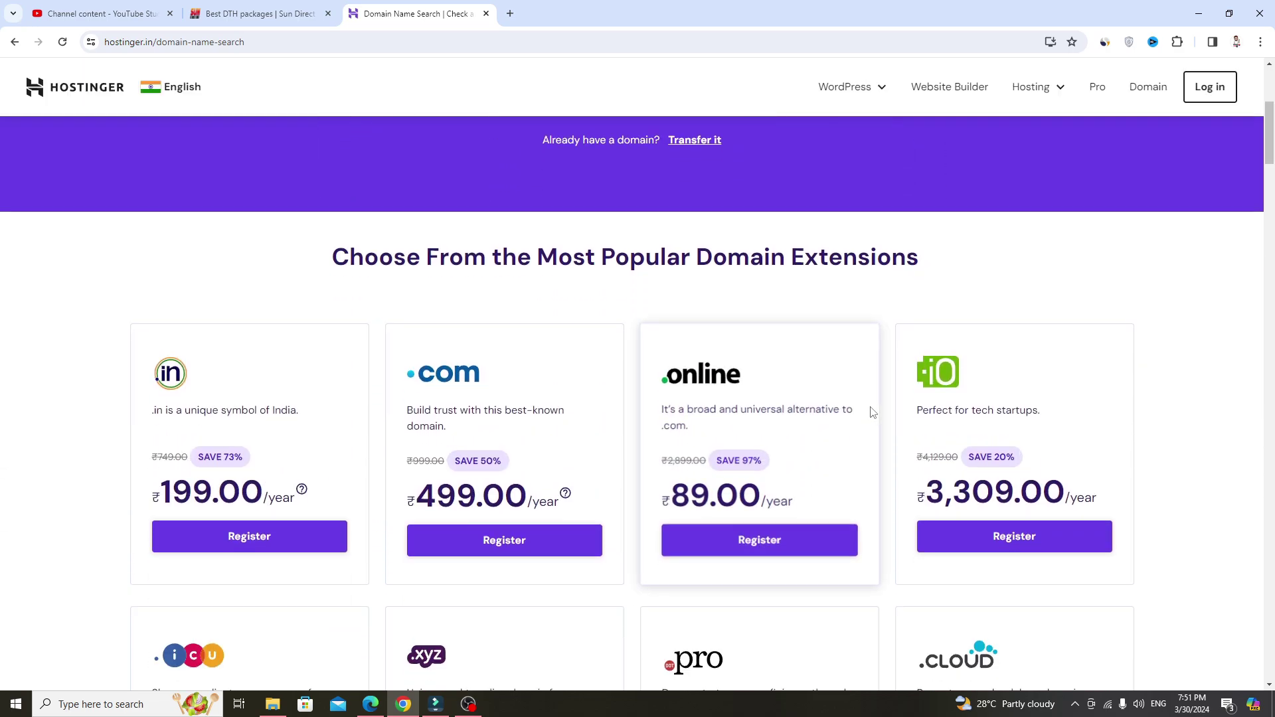
{"action": "scroll", "coordinate": [872, 412], "scroll_direction": "down", "scroll_amount": 1}
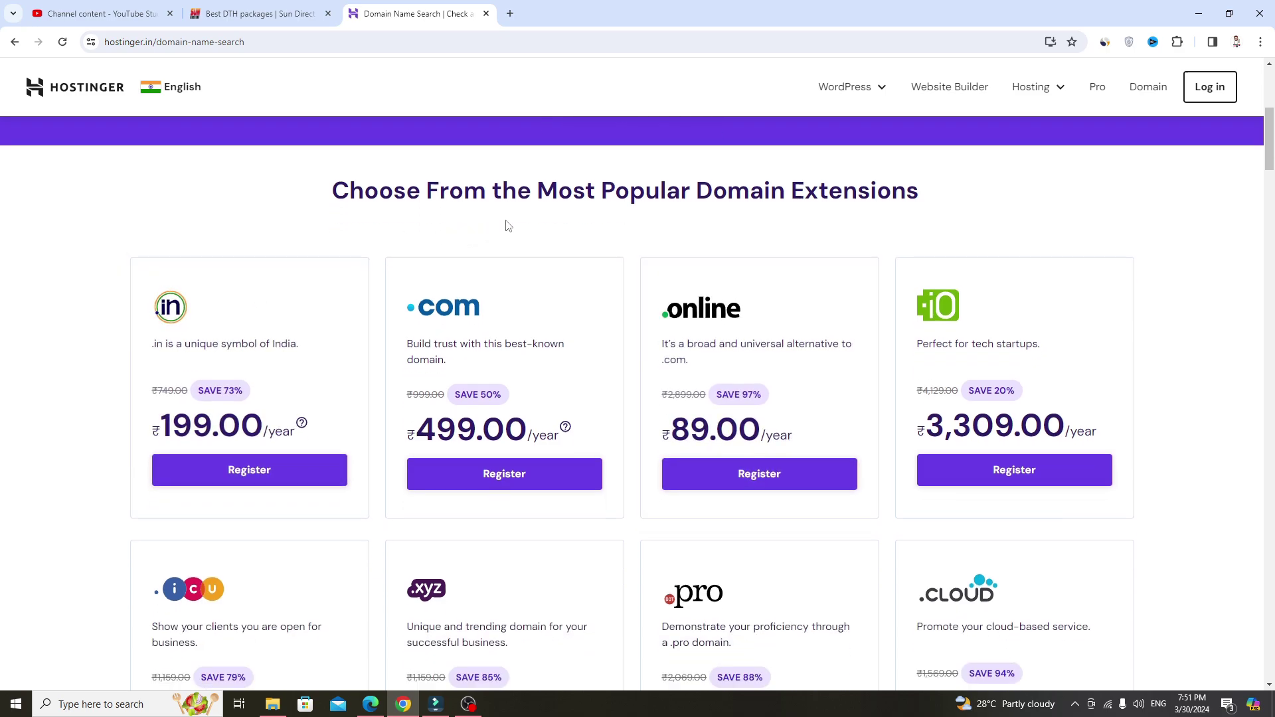
{"action": "scroll", "coordinate": [800, 217], "scroll_direction": "down", "scroll_amount": 1}
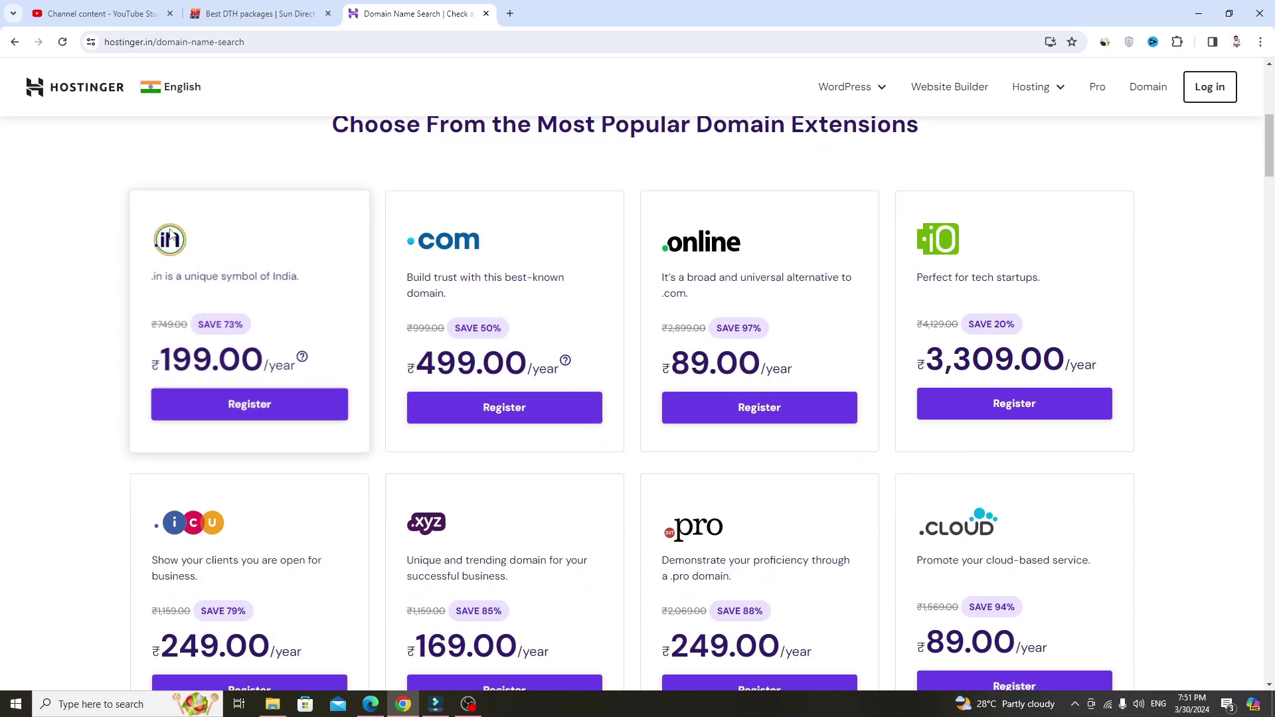
{"action": "scroll", "coordinate": [967, 276], "scroll_direction": "down", "scroll_amount": 1}
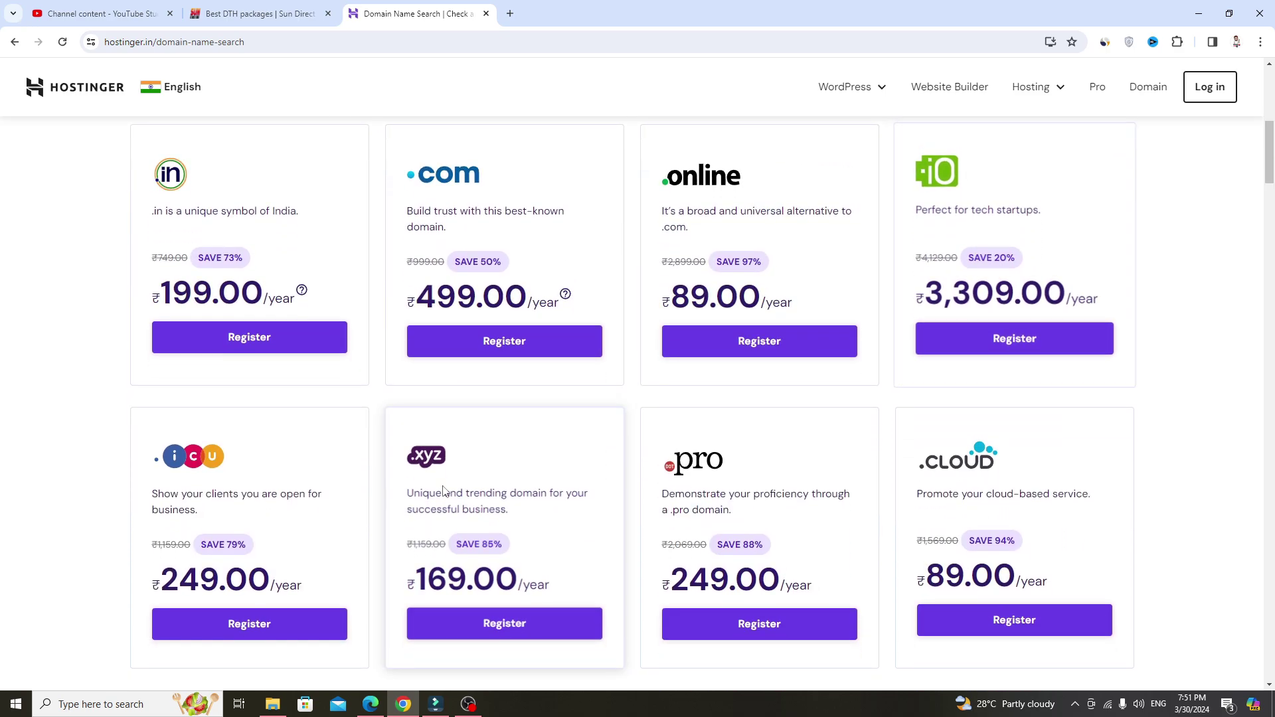
{"action": "scroll", "coordinate": [352, 432], "scroll_direction": "down", "scroll_amount": 2}
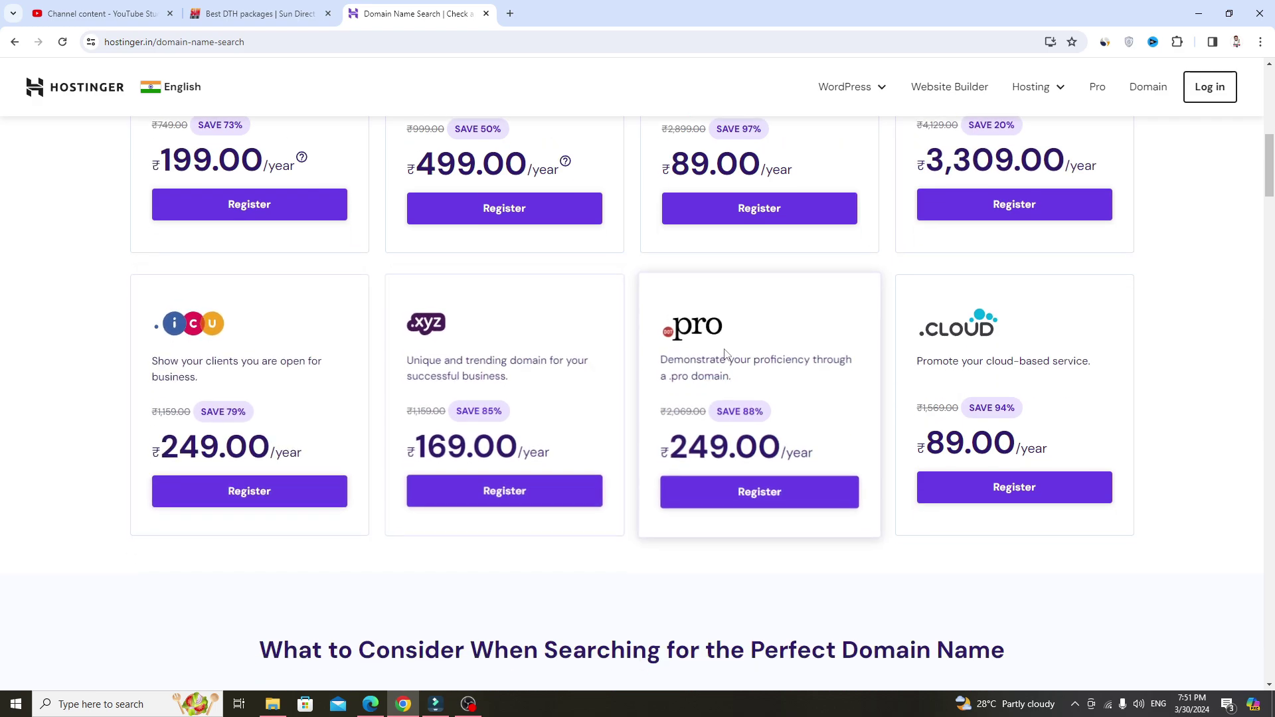
{"action": "scroll", "coordinate": [619, 360], "scroll_direction": "down", "scroll_amount": 1}
{"action": "scroll", "coordinate": [618, 359], "scroll_direction": "down", "scroll_amount": 7}
{"action": "scroll", "coordinate": [618, 359], "scroll_direction": "down", "scroll_amount": 14}
{"action": "scroll", "coordinate": [619, 359], "scroll_direction": "up", "scroll_amount": 7}
{"action": "scroll", "coordinate": [618, 359], "scroll_direction": "up", "scroll_amount": 20}
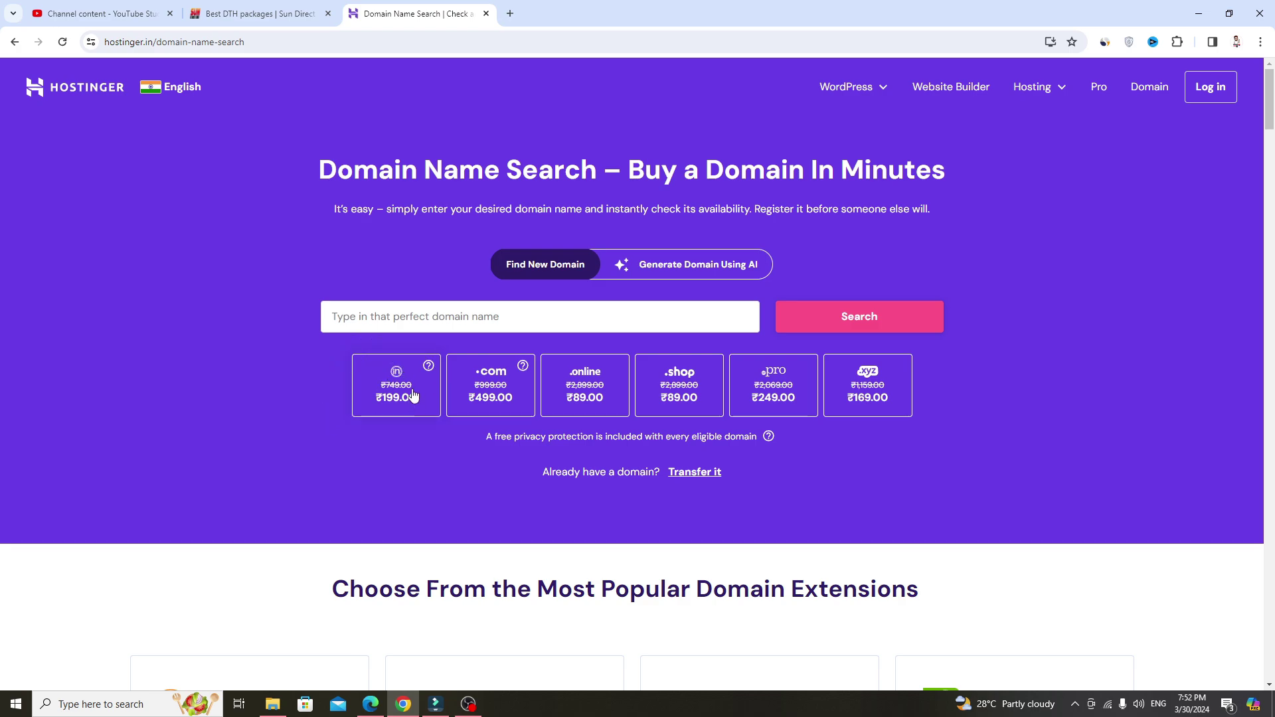
{"action": "mouse_move", "coordinate": [429, 372]}
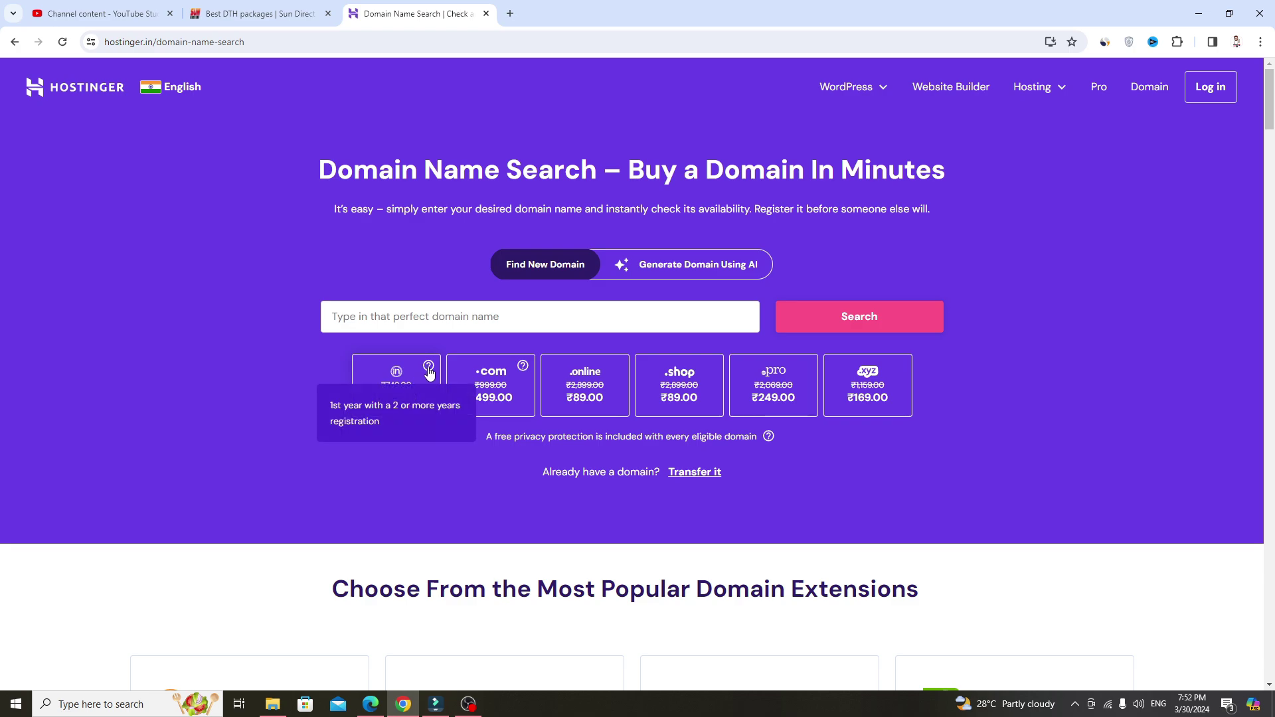
Search for the domain name krishnatourism
{"action": "left_click", "coordinate": [469, 325]}
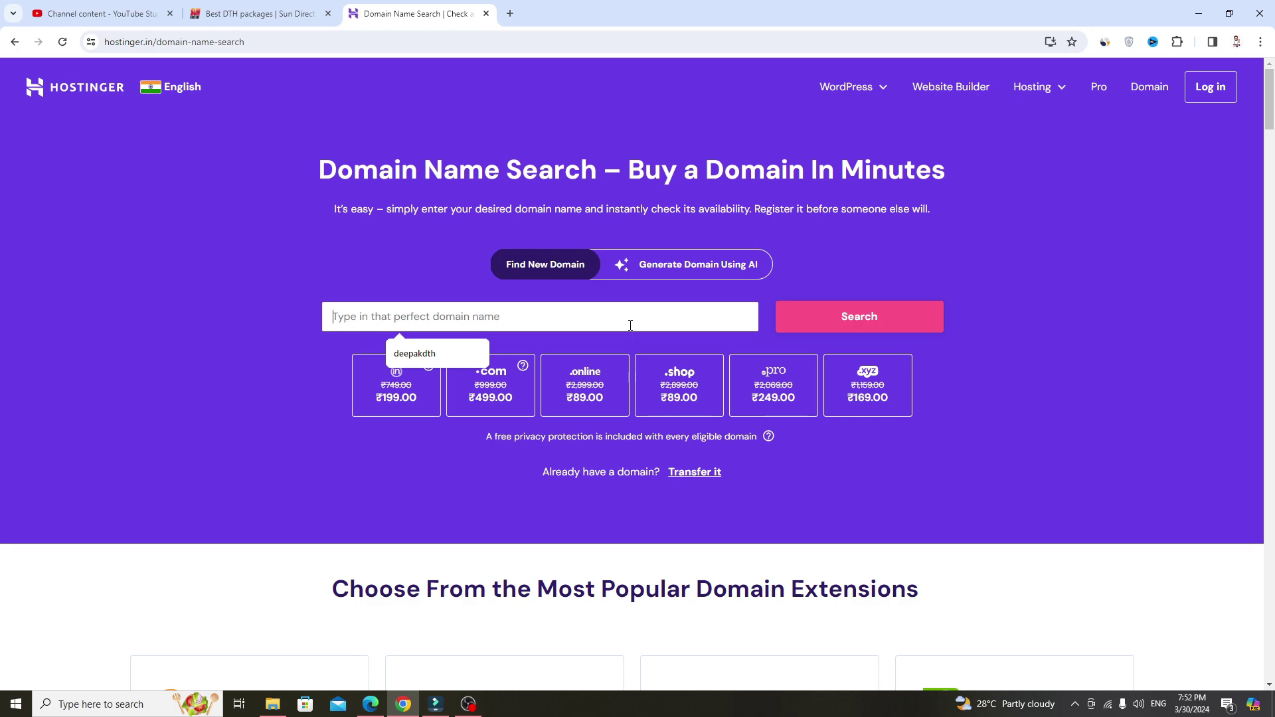
{"action": "type", "text": "krishnatourism"}
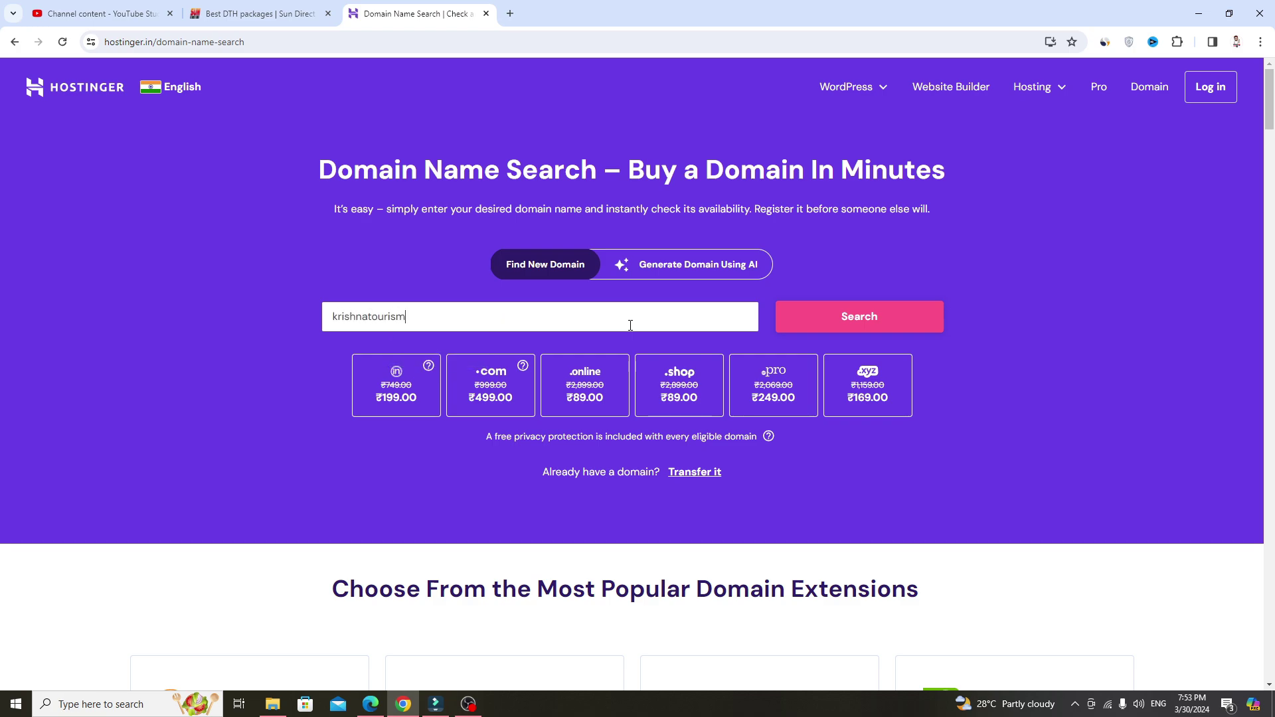
{"action": "left_click", "coordinate": [825, 330]}
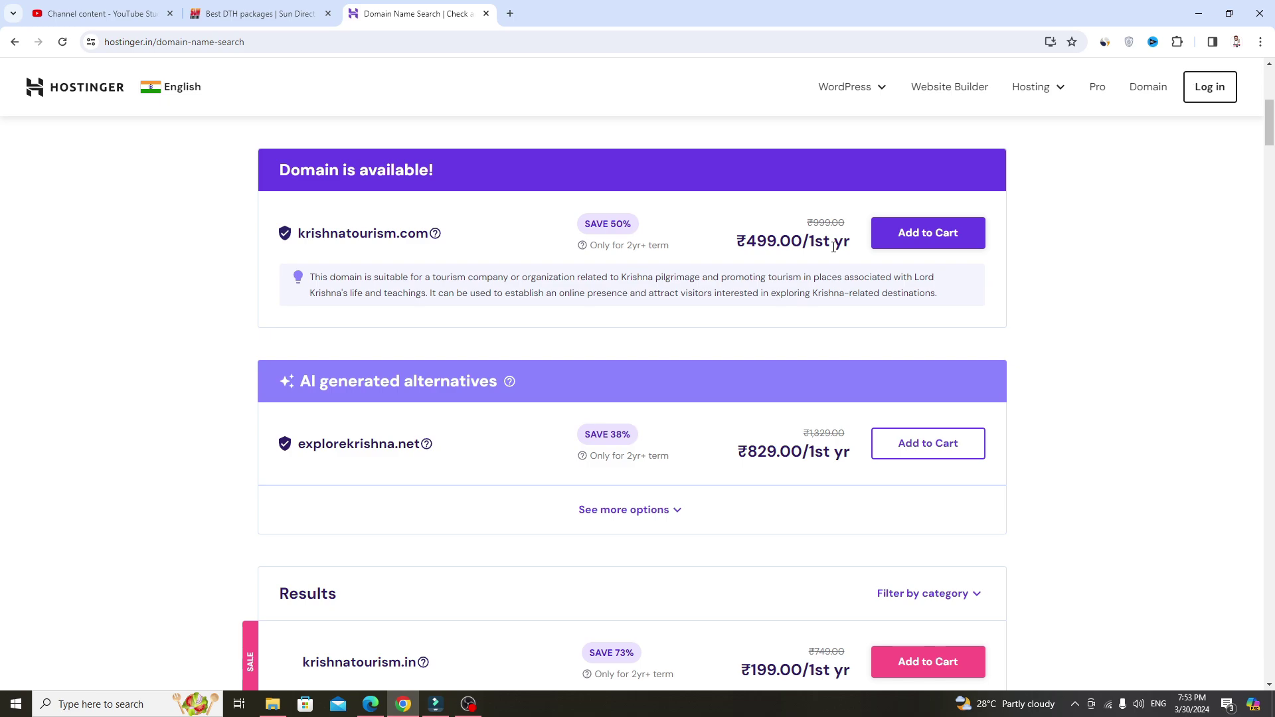
Examine the available extensions, alternatives and first-year prices listed for the krishnatourism domain
{"action": "scroll", "coordinate": [541, 395], "scroll_direction": "down", "scroll_amount": 3}
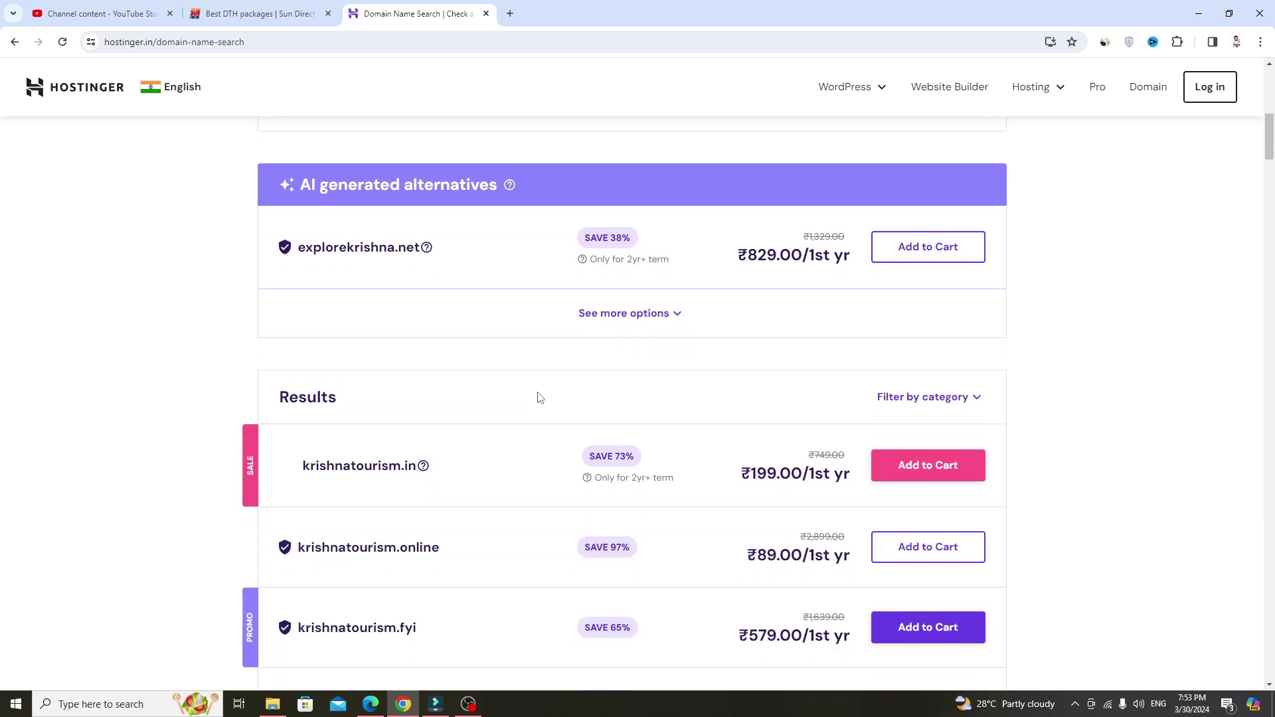
{"action": "scroll", "coordinate": [540, 396], "scroll_direction": "down", "scroll_amount": 2}
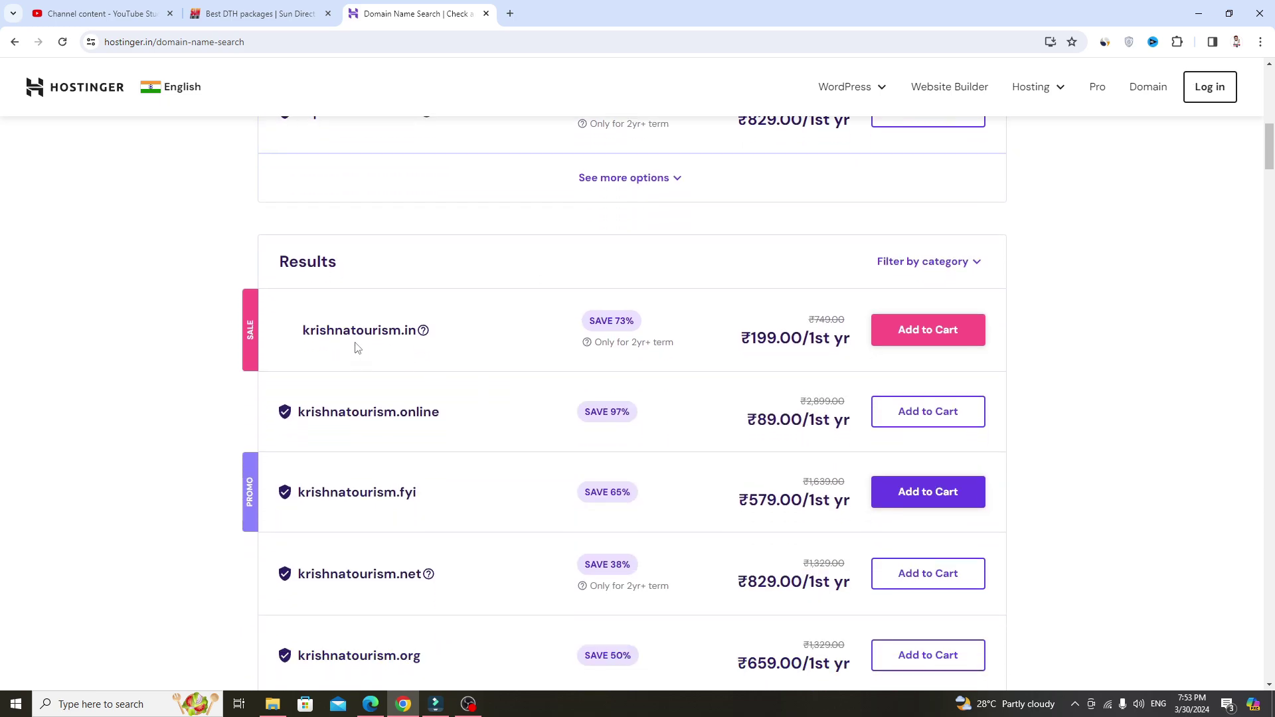
{"action": "scroll", "coordinate": [893, 325], "scroll_direction": "up", "scroll_amount": 5}
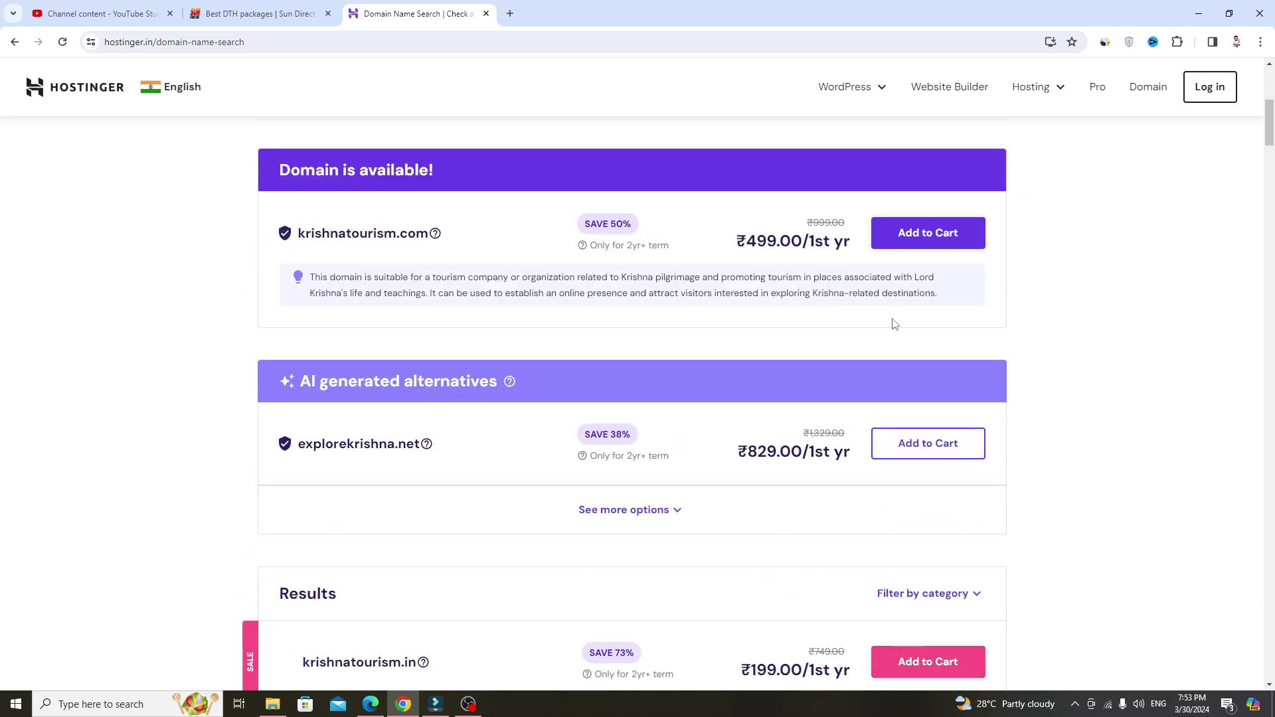
{"action": "scroll", "coordinate": [854, 273], "scroll_direction": "up", "scroll_amount": 4}
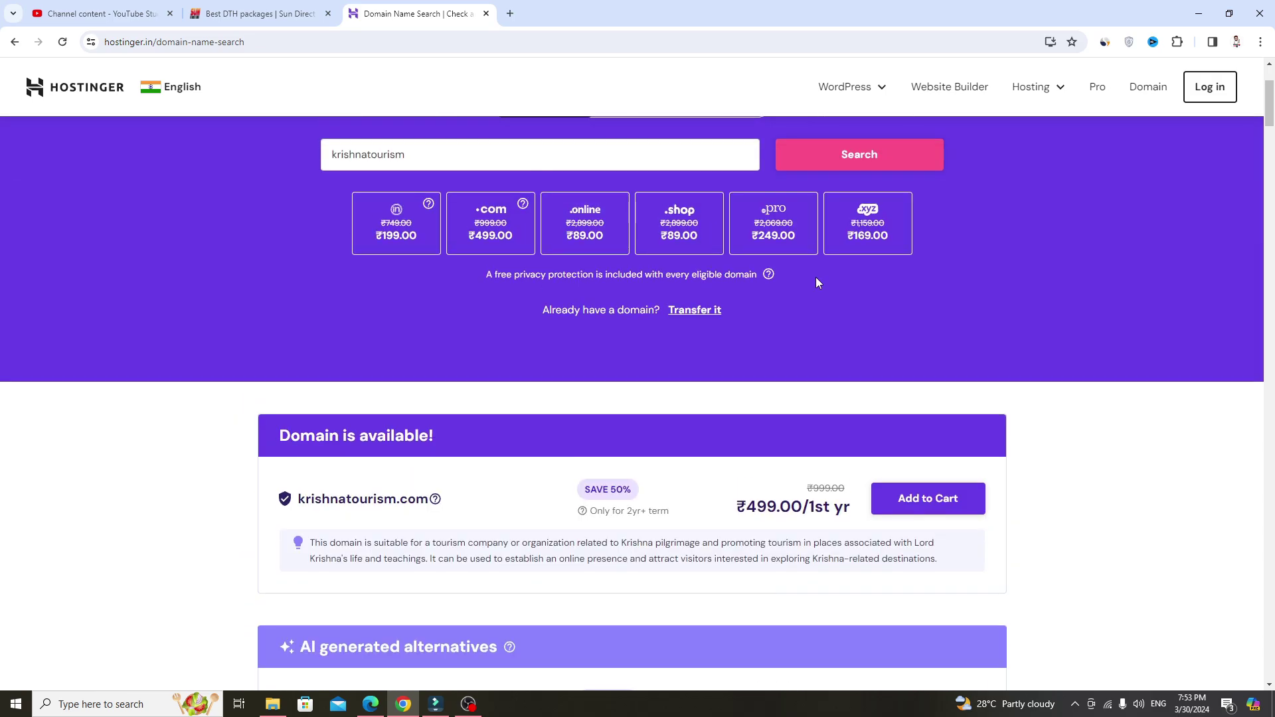
{"action": "scroll", "coordinate": [815, 277], "scroll_direction": "down", "scroll_amount": 4}
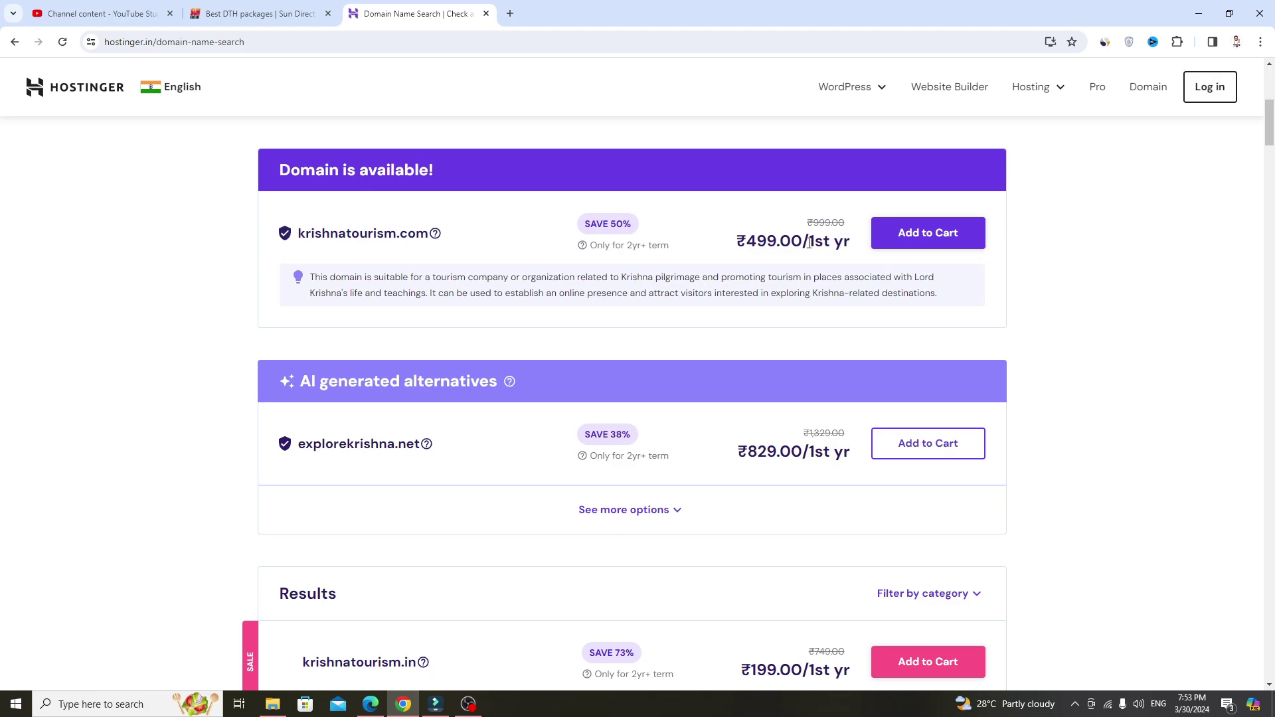
{"action": "scroll", "coordinate": [808, 243], "scroll_direction": "down", "scroll_amount": 5}
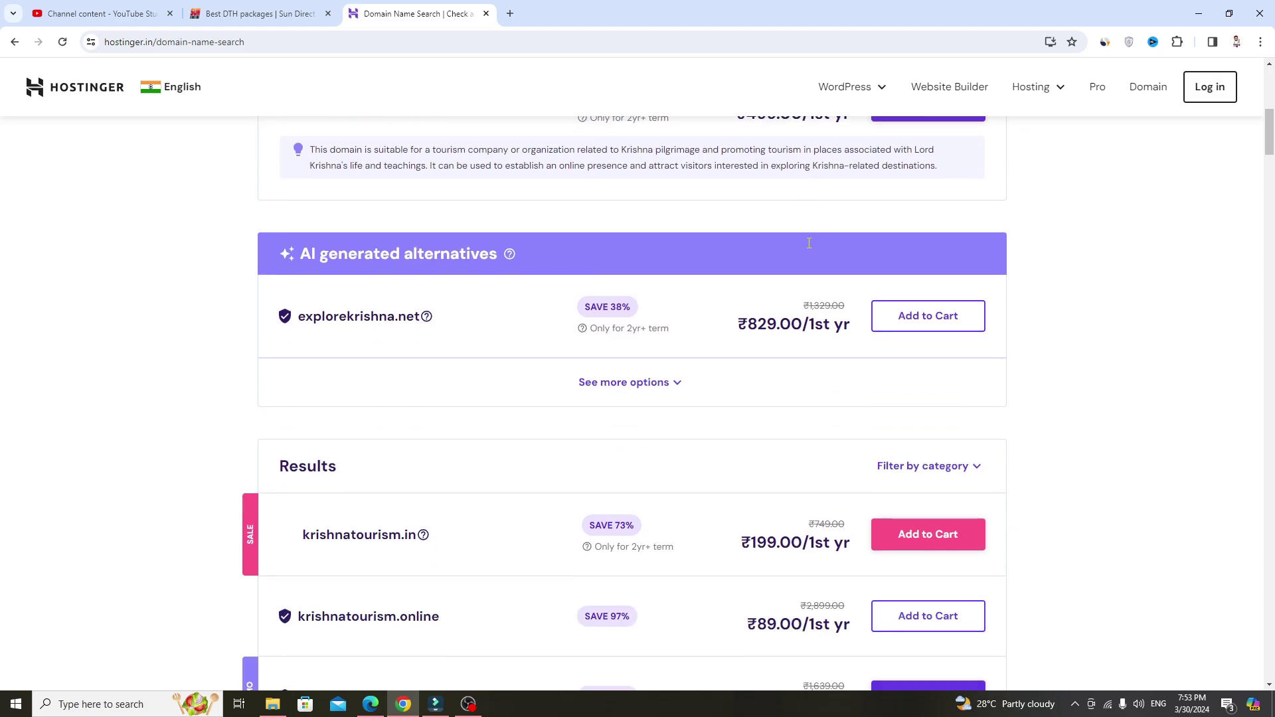
{"action": "scroll", "coordinate": [777, 266], "scroll_direction": "down", "scroll_amount": 2}
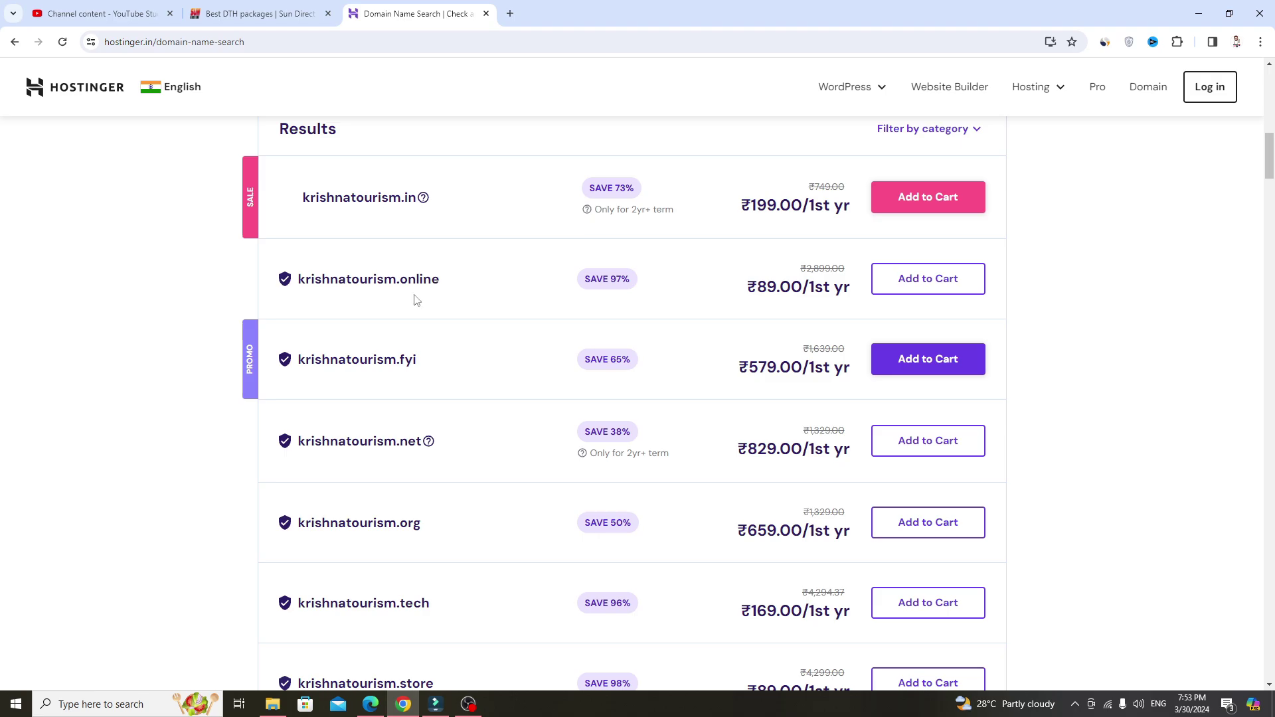
{"action": "scroll", "coordinate": [432, 423], "scroll_direction": "down", "scroll_amount": 2}
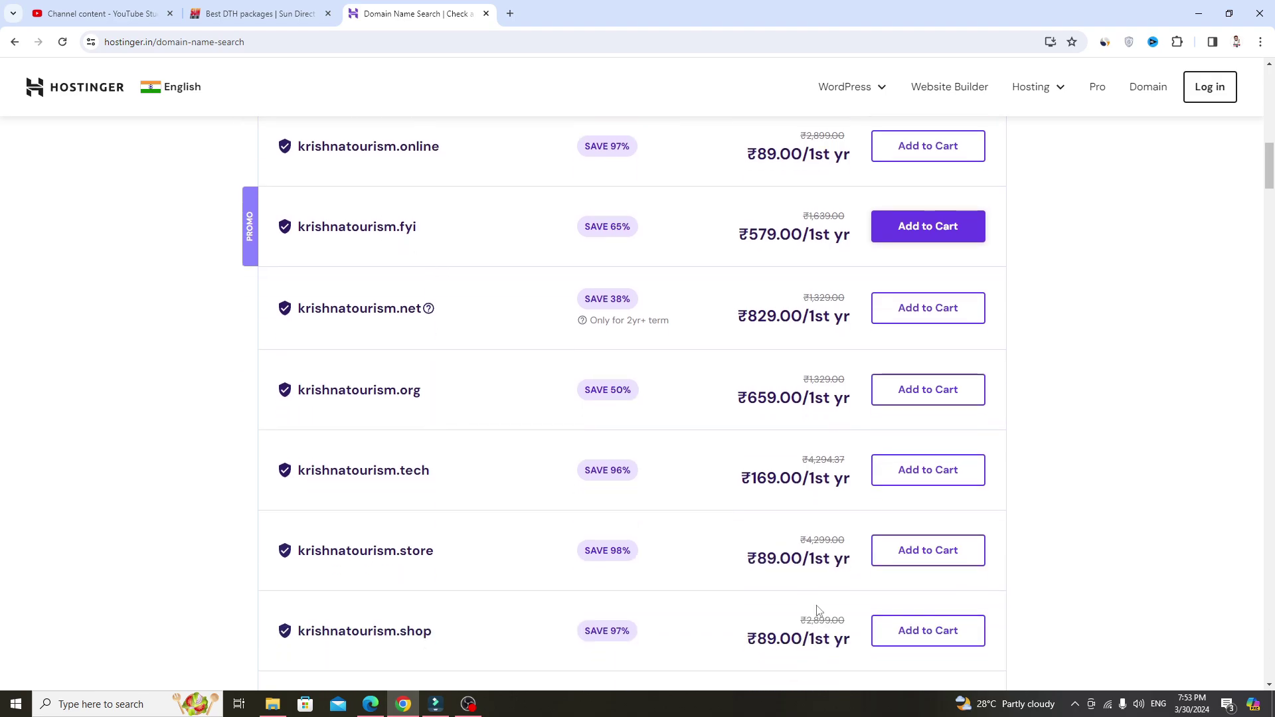
Add the available krishnatourism.com domain to the cart
{"action": "scroll", "coordinate": [785, 566], "scroll_direction": "up", "scroll_amount": 5}
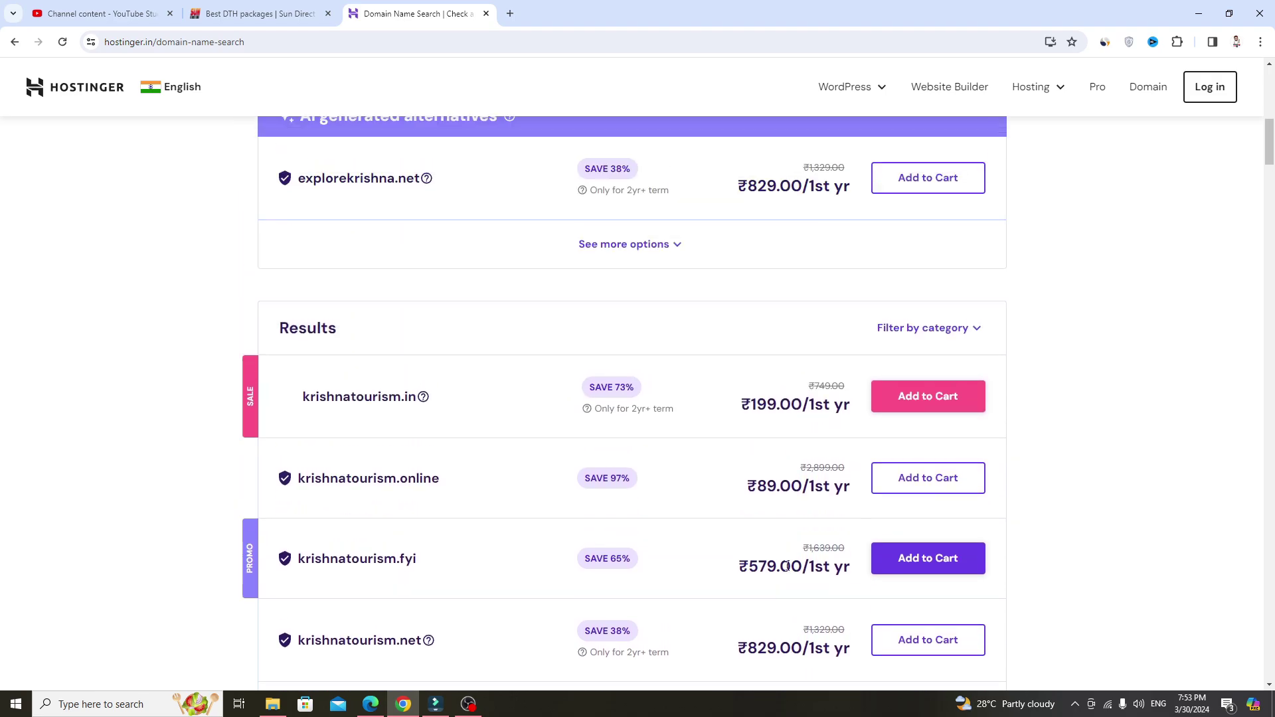
{"action": "scroll", "coordinate": [786, 566], "scroll_direction": "up", "scroll_amount": 2}
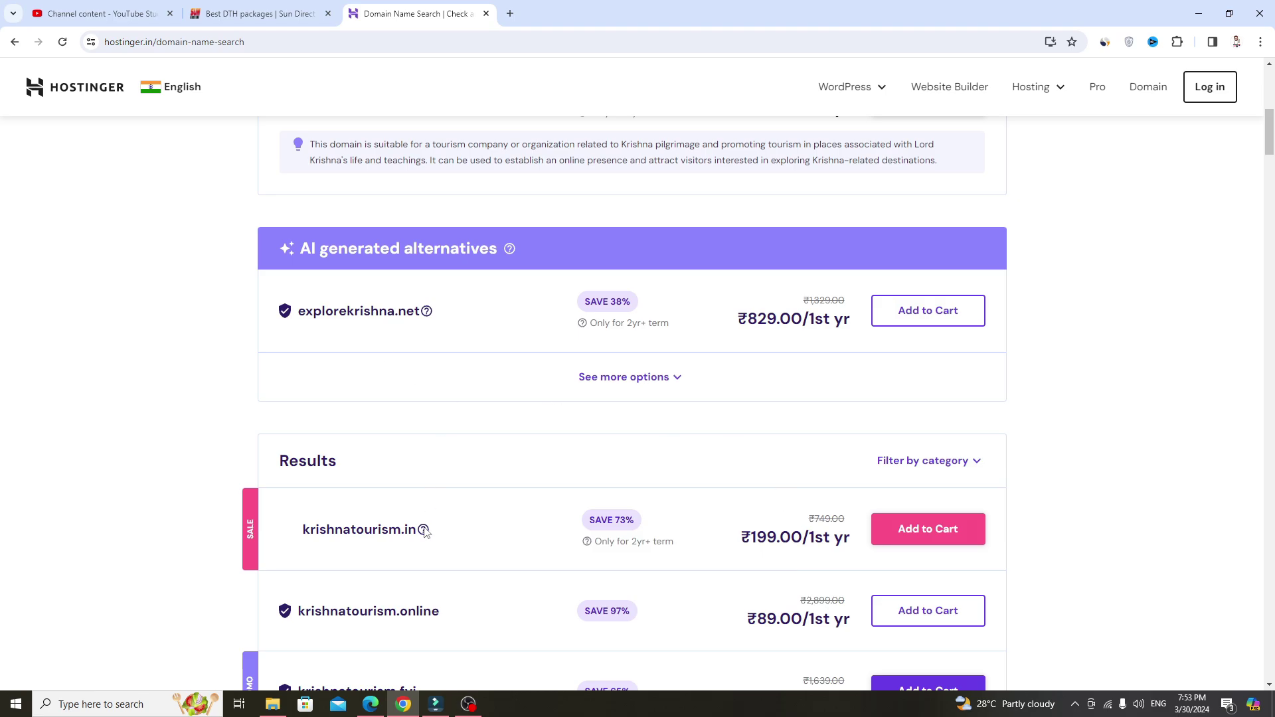
{"action": "scroll", "coordinate": [424, 531], "scroll_direction": "up", "scroll_amount": 4}
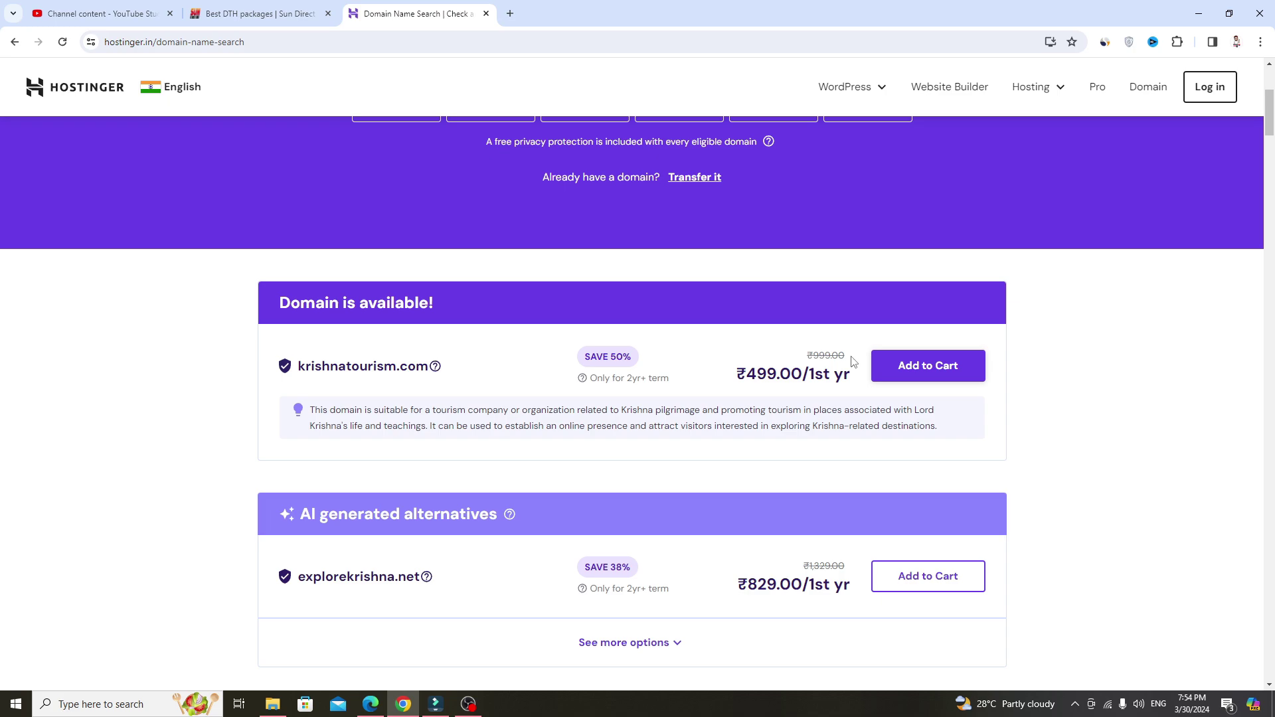
{"action": "left_click", "coordinate": [884, 360]}
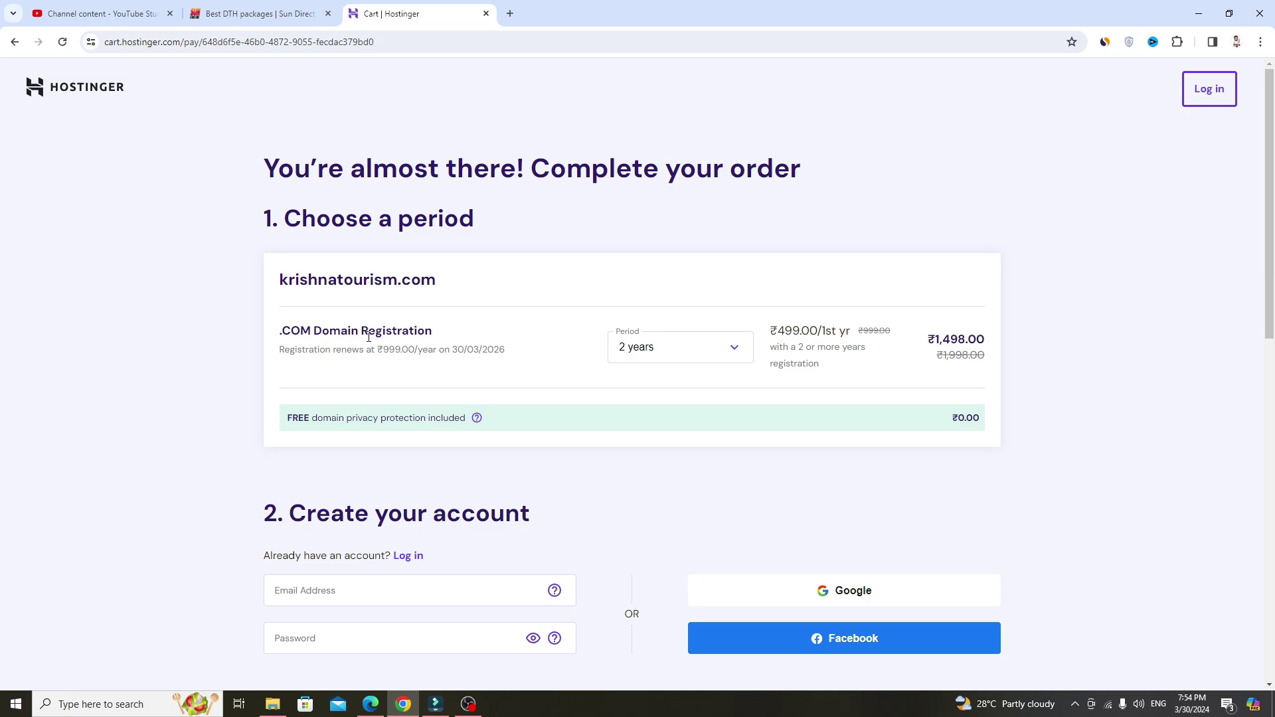
Compare the order price of the .COM domain registration for periods of 1, 2 and 3 years
{"action": "left_click", "coordinate": [635, 350]}
{"action": "left_click", "coordinate": [631, 376]}
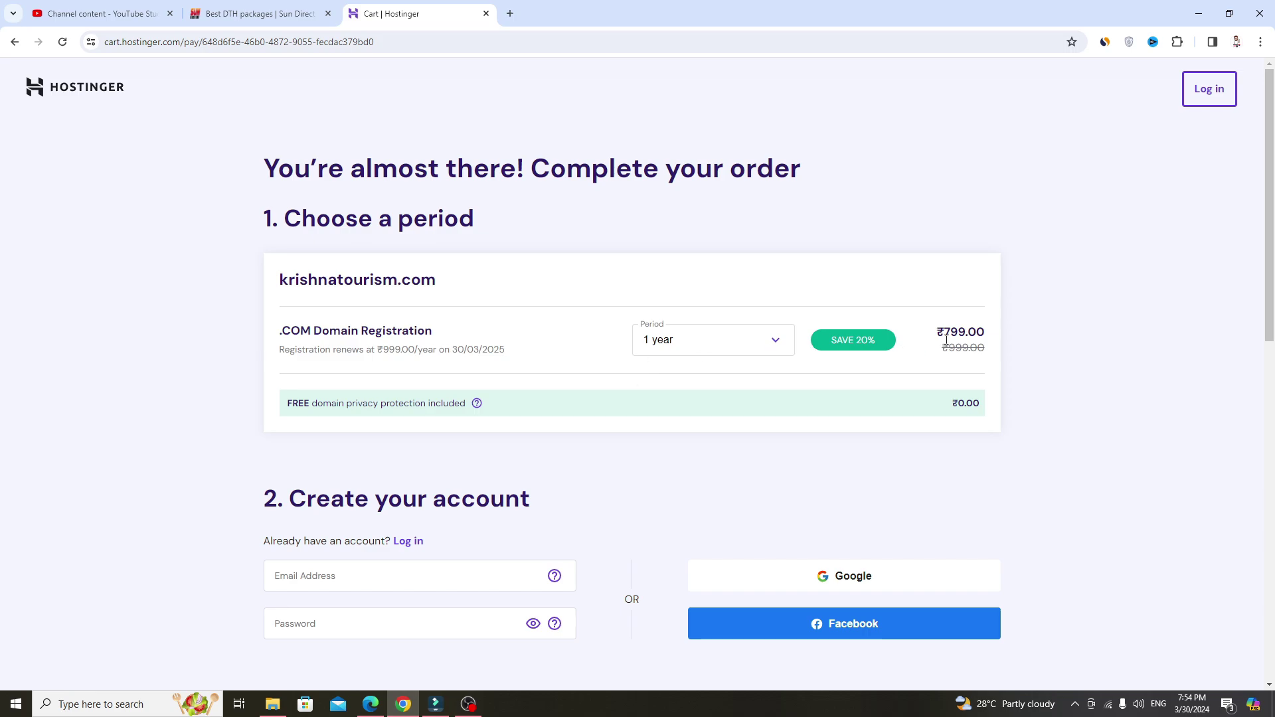
{"action": "left_click", "coordinate": [763, 352]}
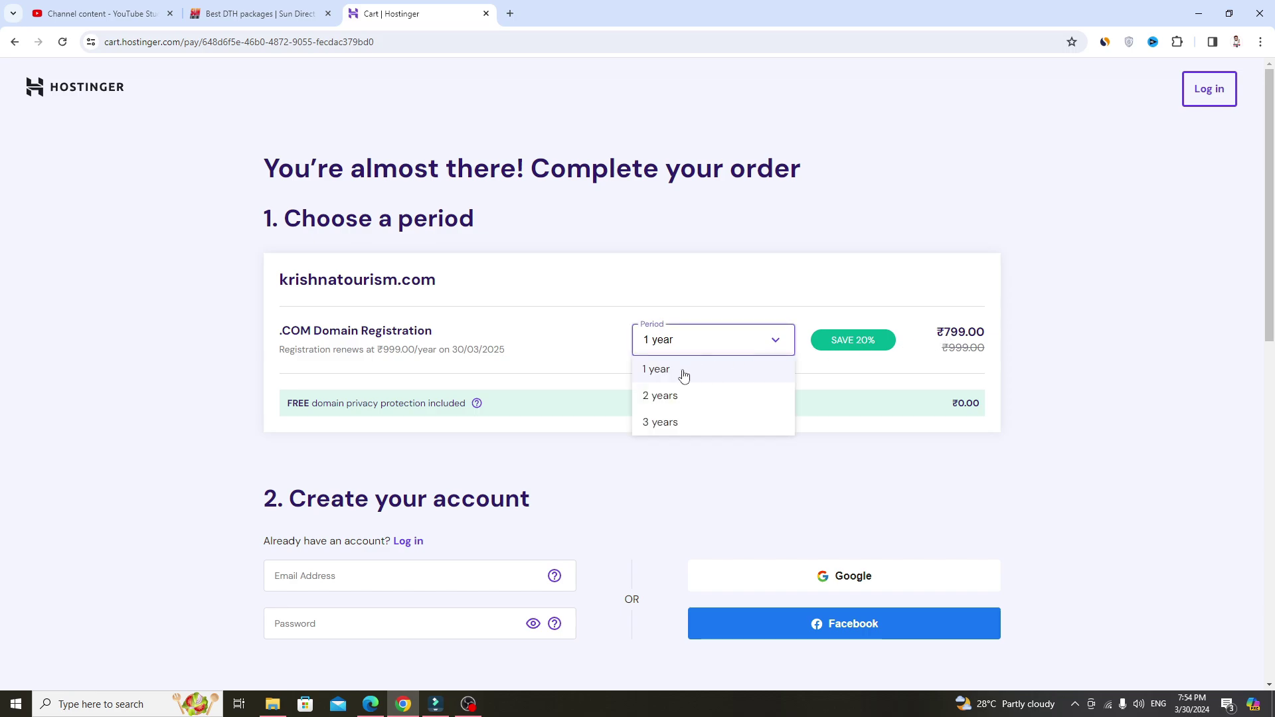
{"action": "left_click", "coordinate": [664, 396]}
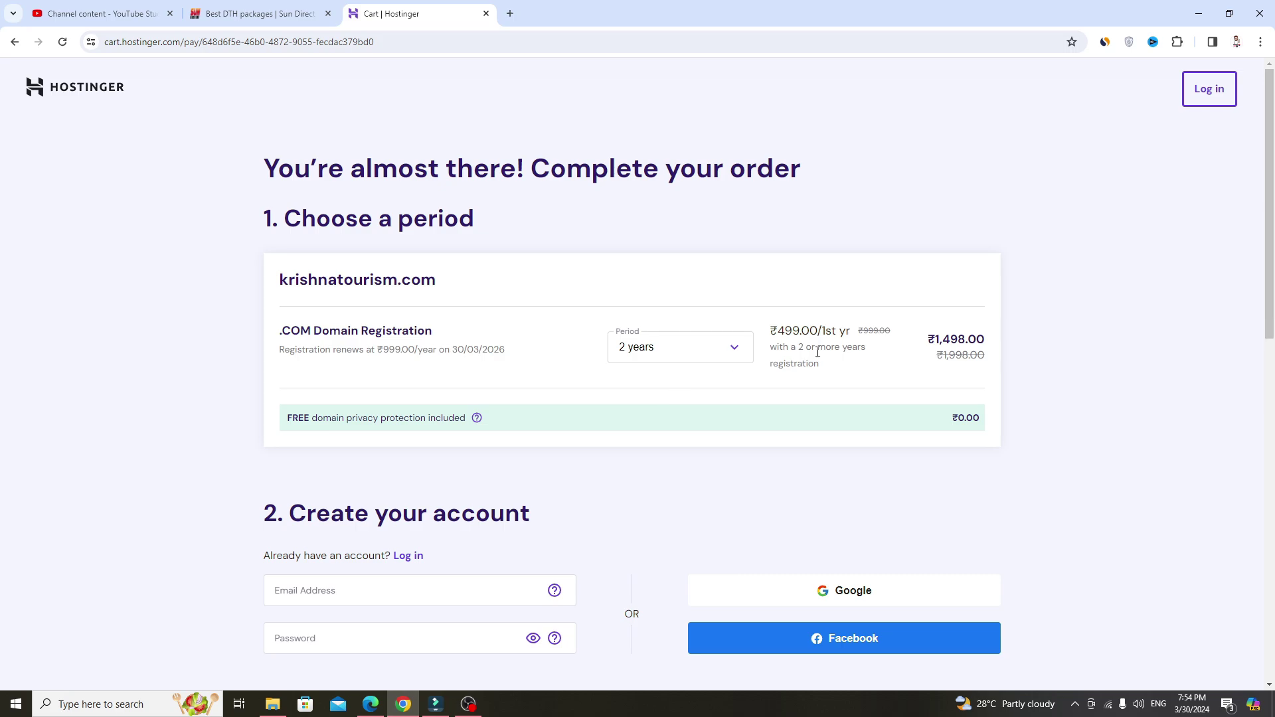
{"action": "left_click_drag", "start_coordinate": [781, 330], "coordinate": [856, 332]}
{"action": "left_click_drag", "start_coordinate": [938, 338], "coordinate": [986, 339]}
{"action": "left_click", "coordinate": [692, 350]}
{"action": "left_click", "coordinate": [650, 430]}
{"action": "left_click", "coordinate": [731, 347]}
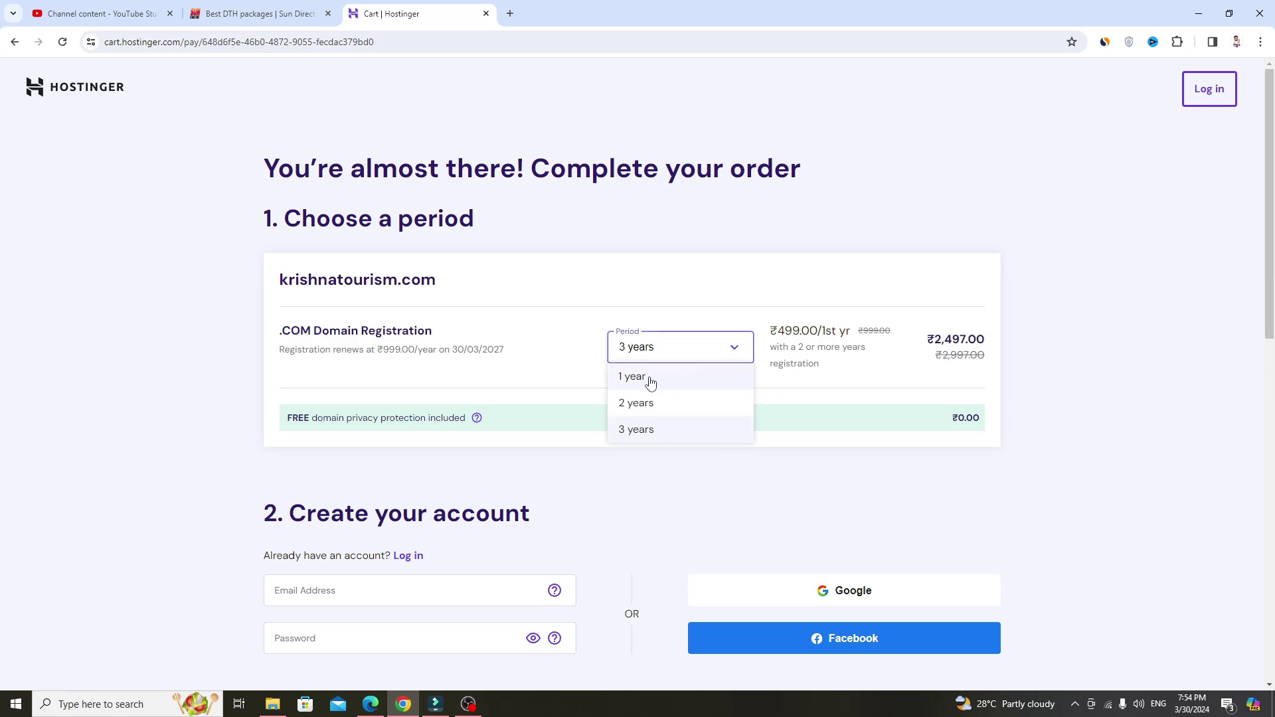
{"action": "left_click", "coordinate": [648, 376]}
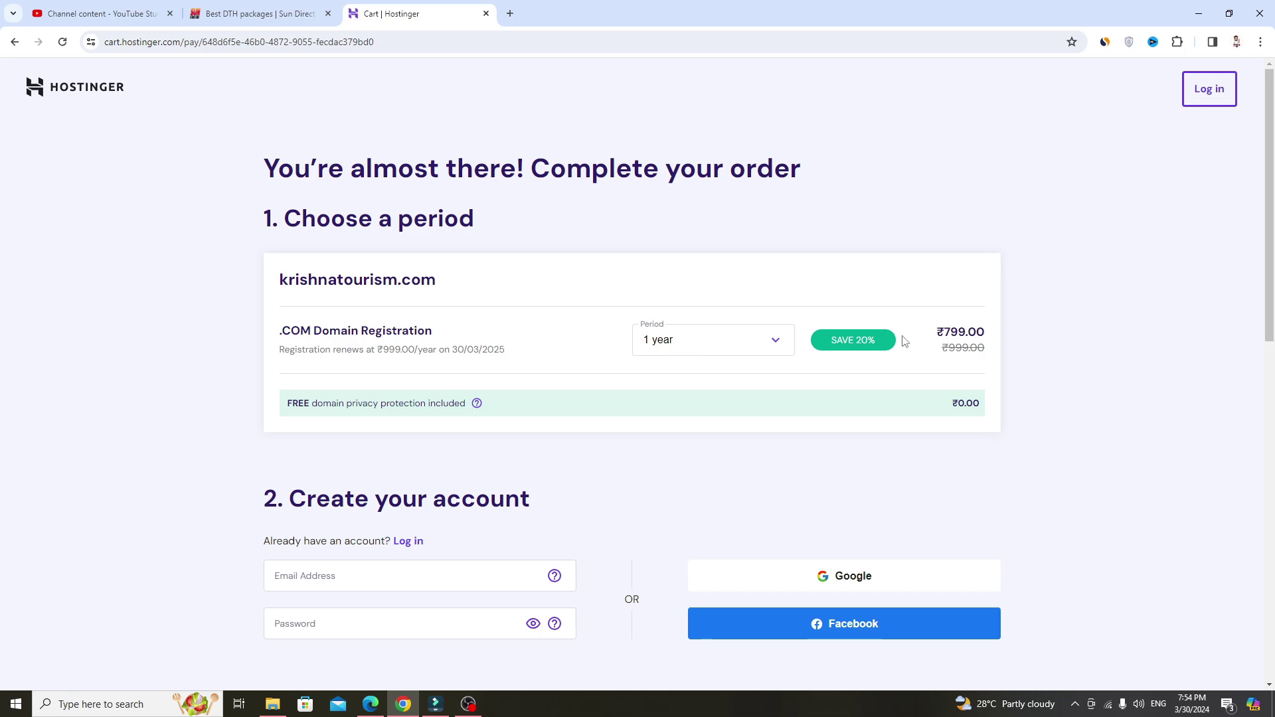
Set the .COM domain registration period to 2 years and review the account creation and payment sections of the order
{"action": "left_click", "coordinate": [754, 348]}
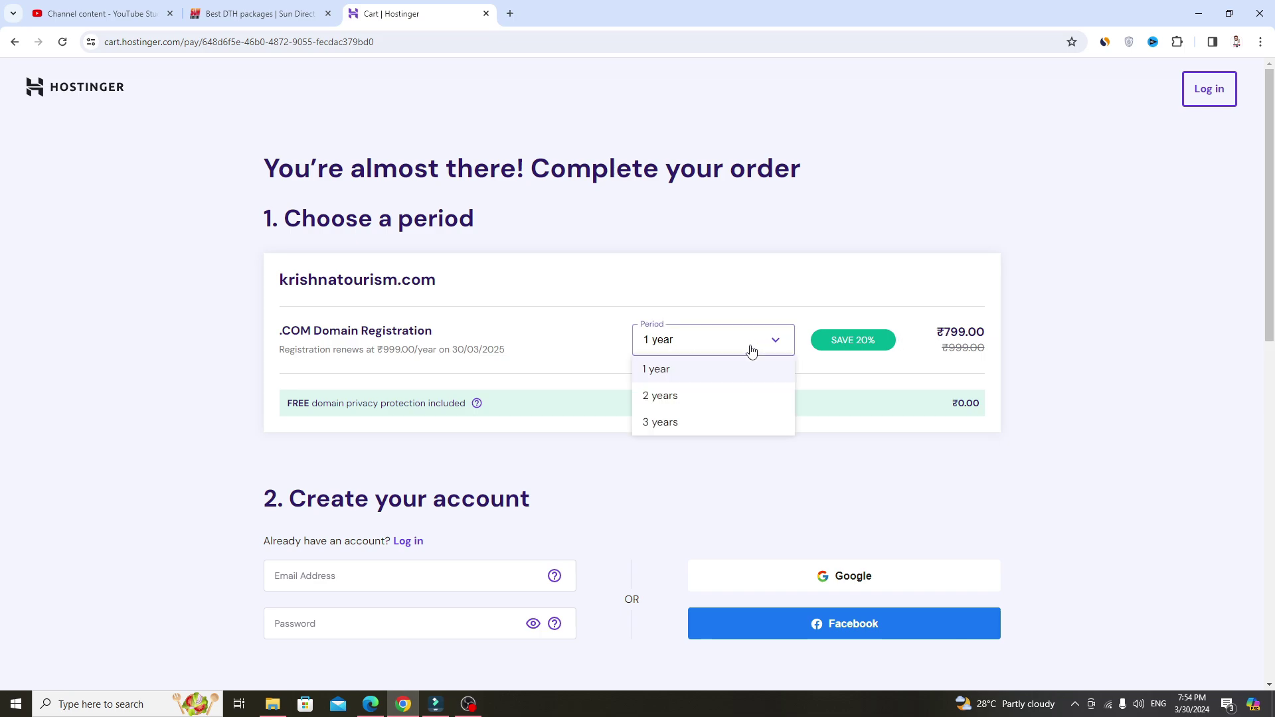
{"action": "left_click", "coordinate": [705, 397]}
{"action": "left_click_drag", "start_coordinate": [777, 330], "coordinate": [808, 330]}
{"action": "left_click", "coordinate": [704, 438]}
{"action": "scroll", "coordinate": [704, 438], "scroll_direction": "down", "scroll_amount": 2}
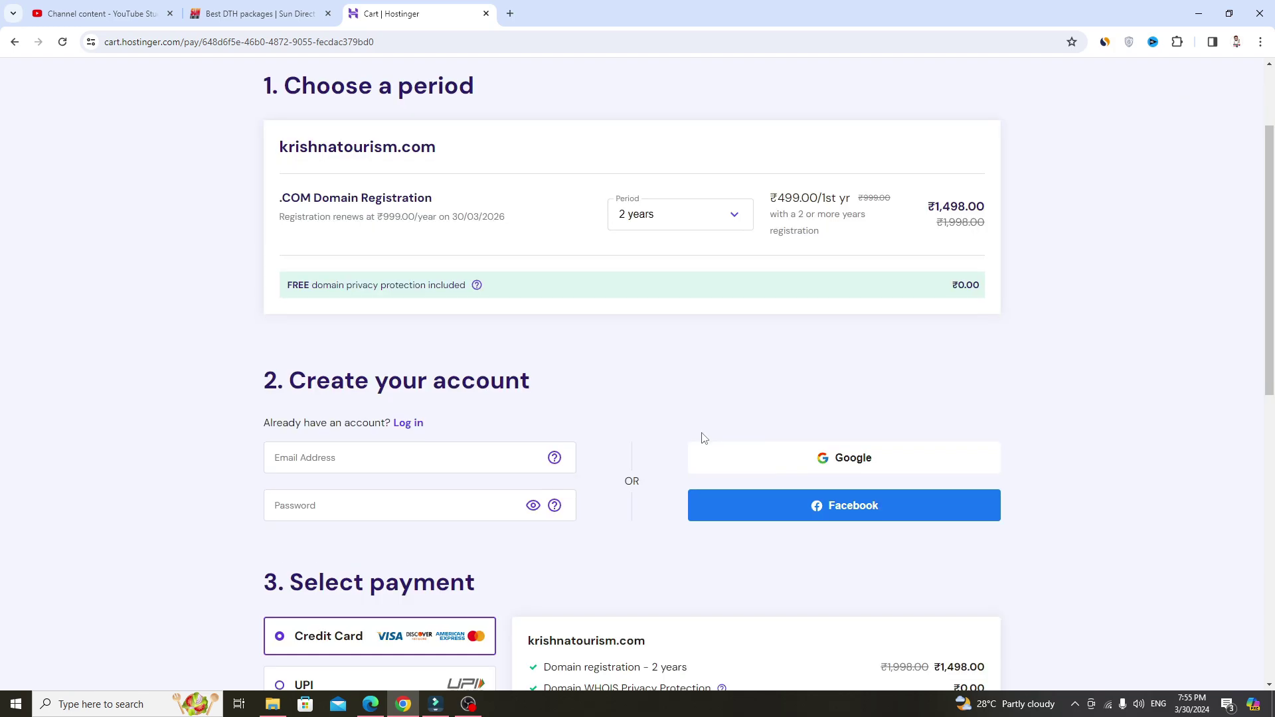
{"action": "scroll", "coordinate": [690, 434], "scroll_direction": "down", "scroll_amount": 2}
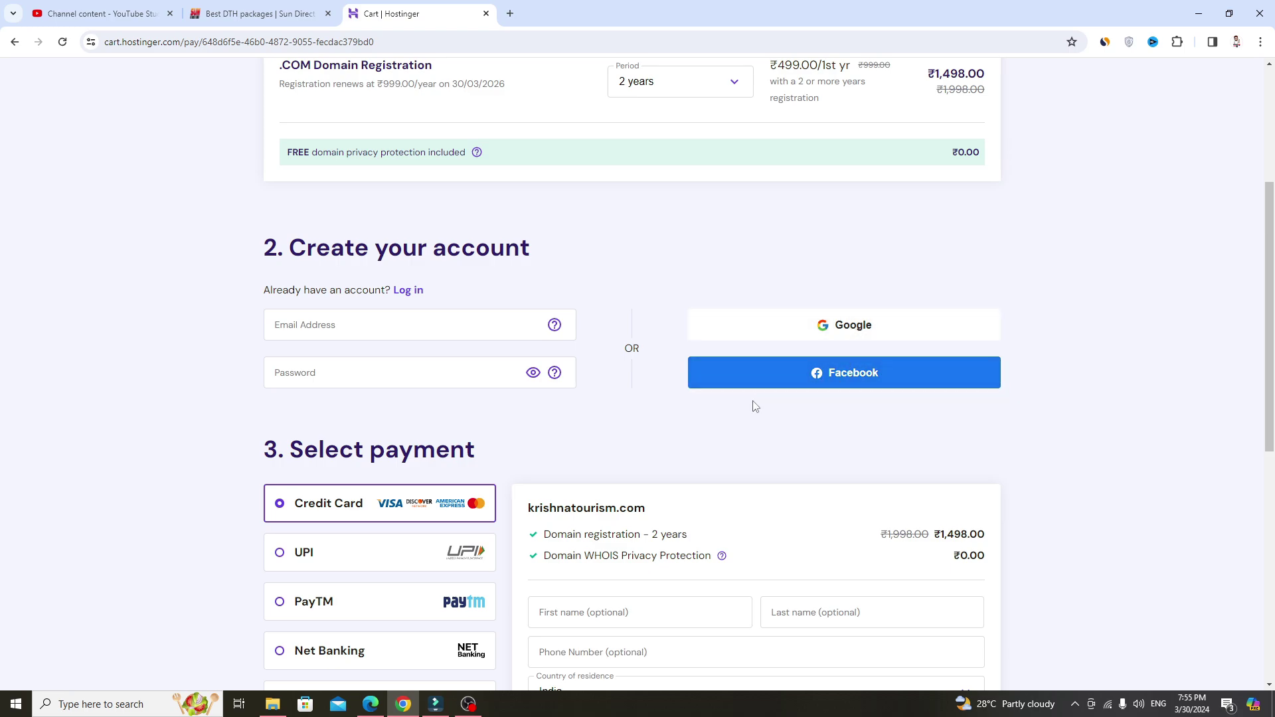
Examine the optional billing fields of the order: first and last name, phone number, country, state, city, street address and ZIP code
{"action": "scroll", "coordinate": [754, 407], "scroll_direction": "down", "scroll_amount": 4}
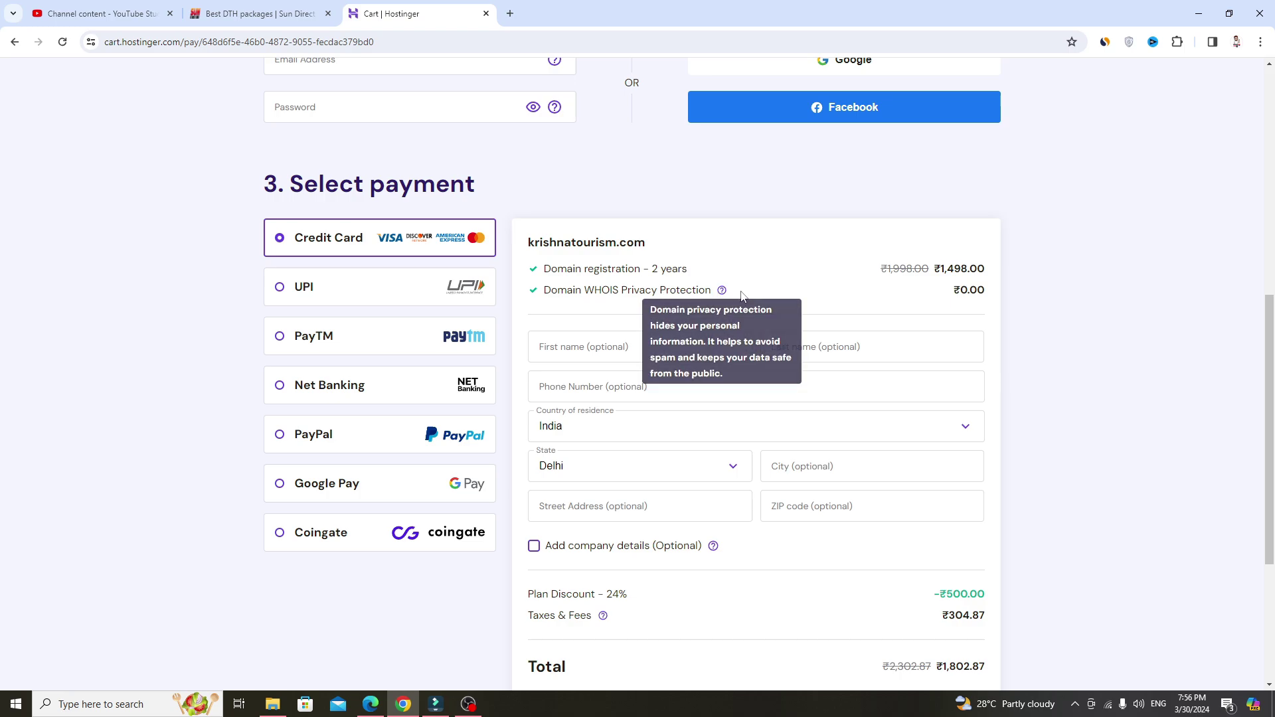
{"action": "scroll", "coordinate": [829, 326], "scroll_direction": "down", "scroll_amount": 1}
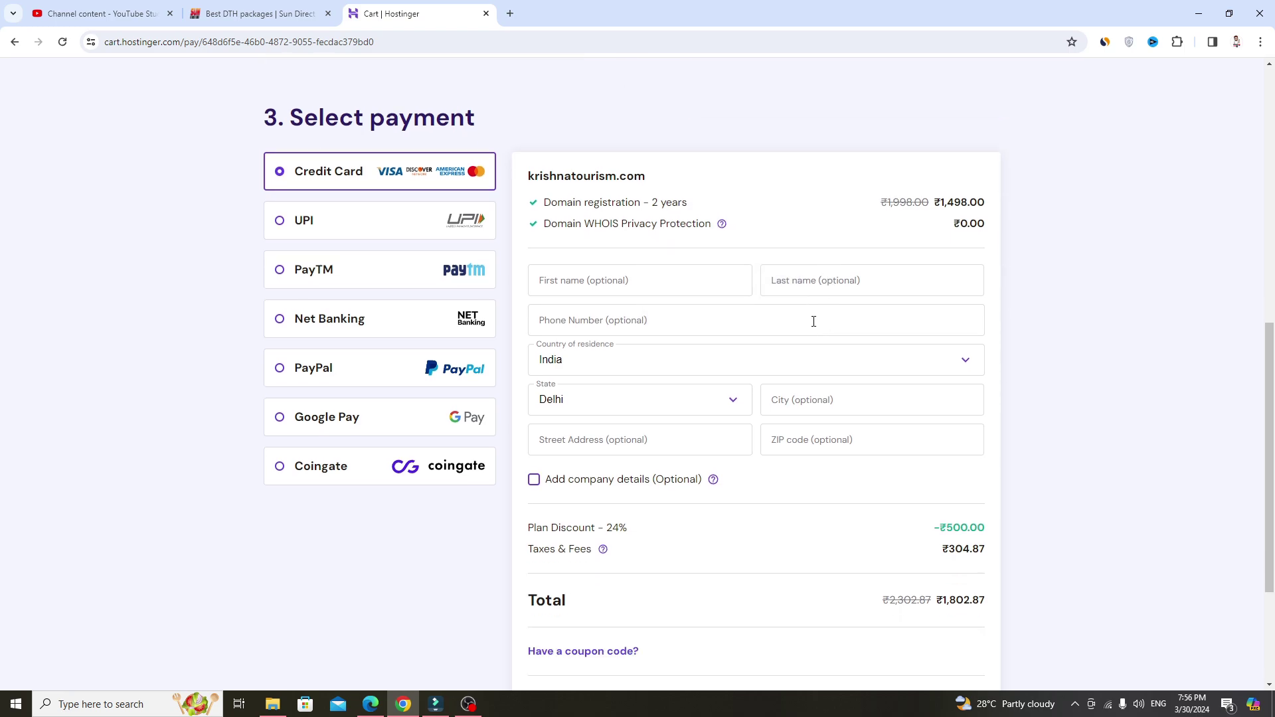
{"action": "left_click", "coordinate": [569, 287]}
{"action": "left_click", "coordinate": [764, 282]}
{"action": "left_click", "coordinate": [626, 321]}
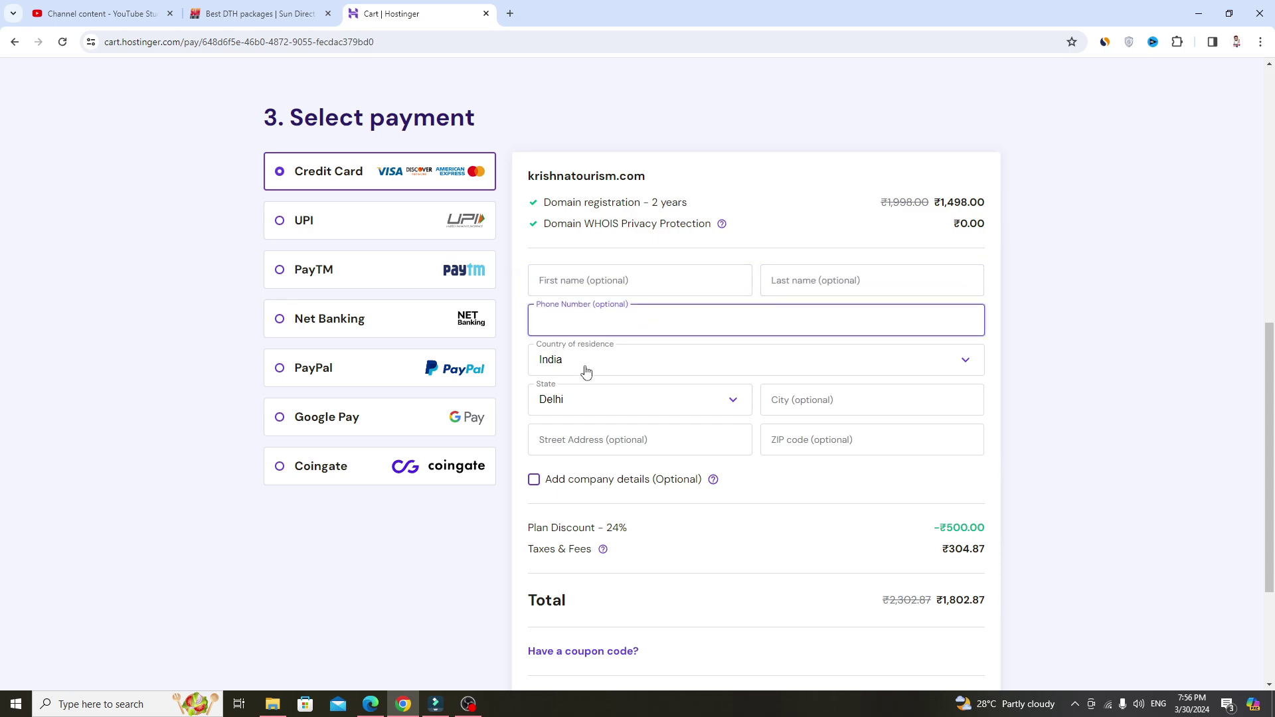
{"action": "left_click", "coordinate": [568, 410]}
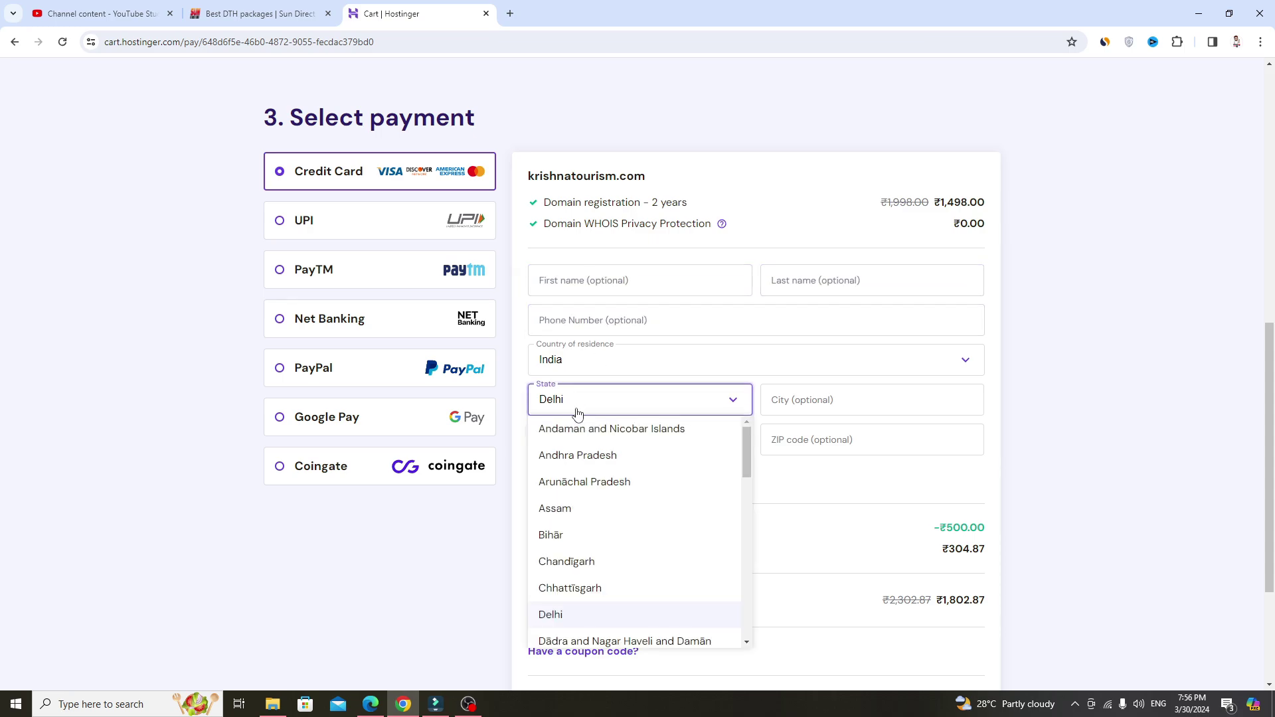
{"action": "scroll", "coordinate": [571, 563], "scroll_direction": "down", "scroll_amount": 3}
{"action": "scroll", "coordinate": [573, 563], "scroll_direction": "up", "scroll_amount": 3}
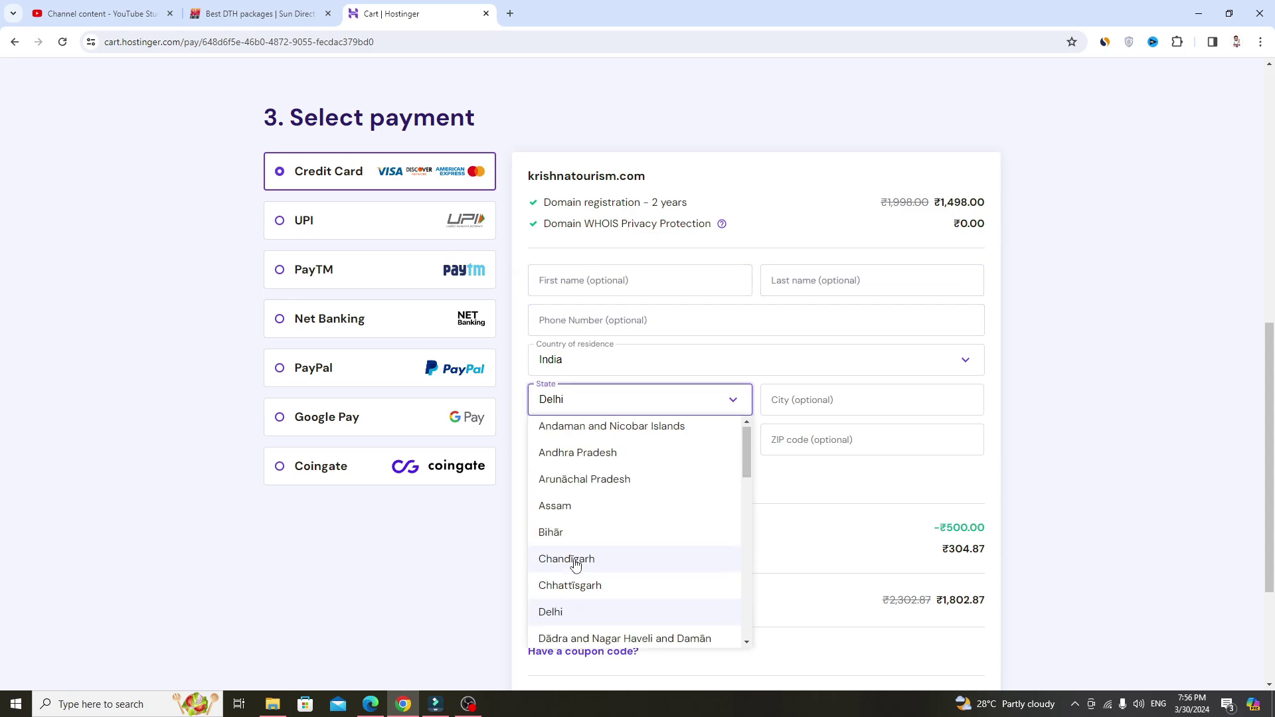
{"action": "left_click", "coordinate": [800, 400]}
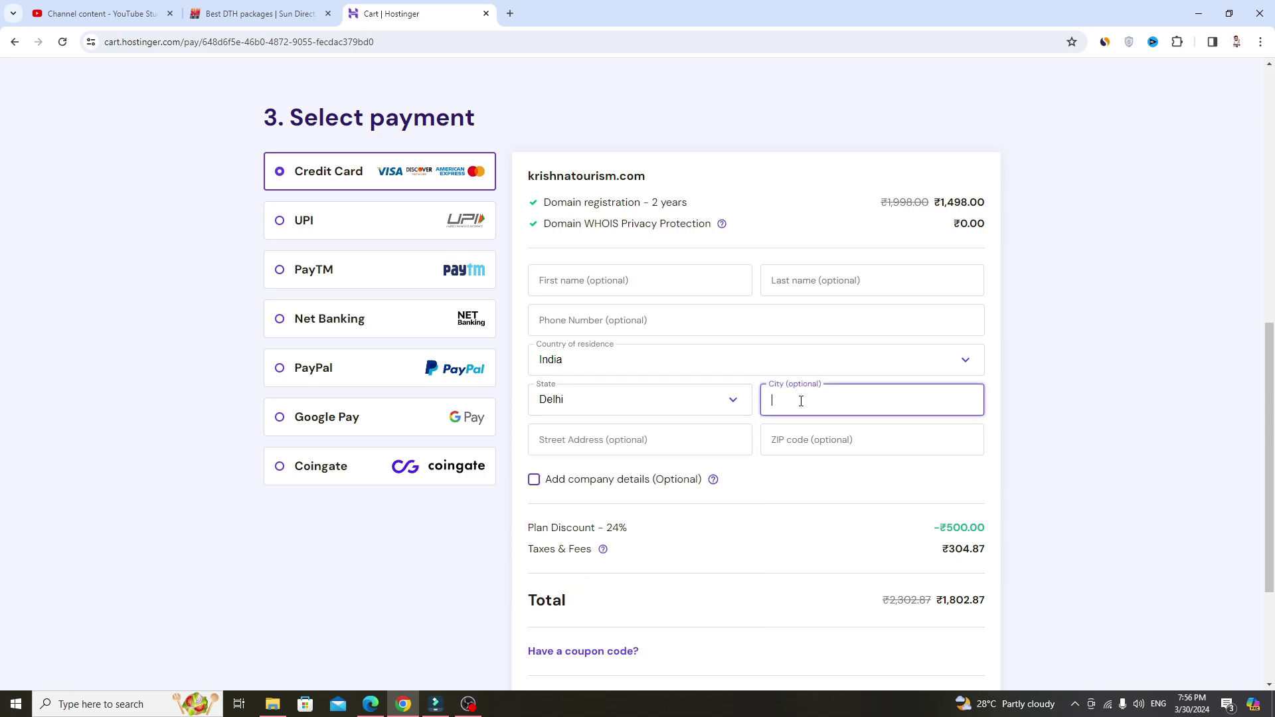
{"action": "scroll", "coordinate": [800, 398], "scroll_direction": "down", "scroll_amount": 1}
{"action": "left_click", "coordinate": [645, 376]}
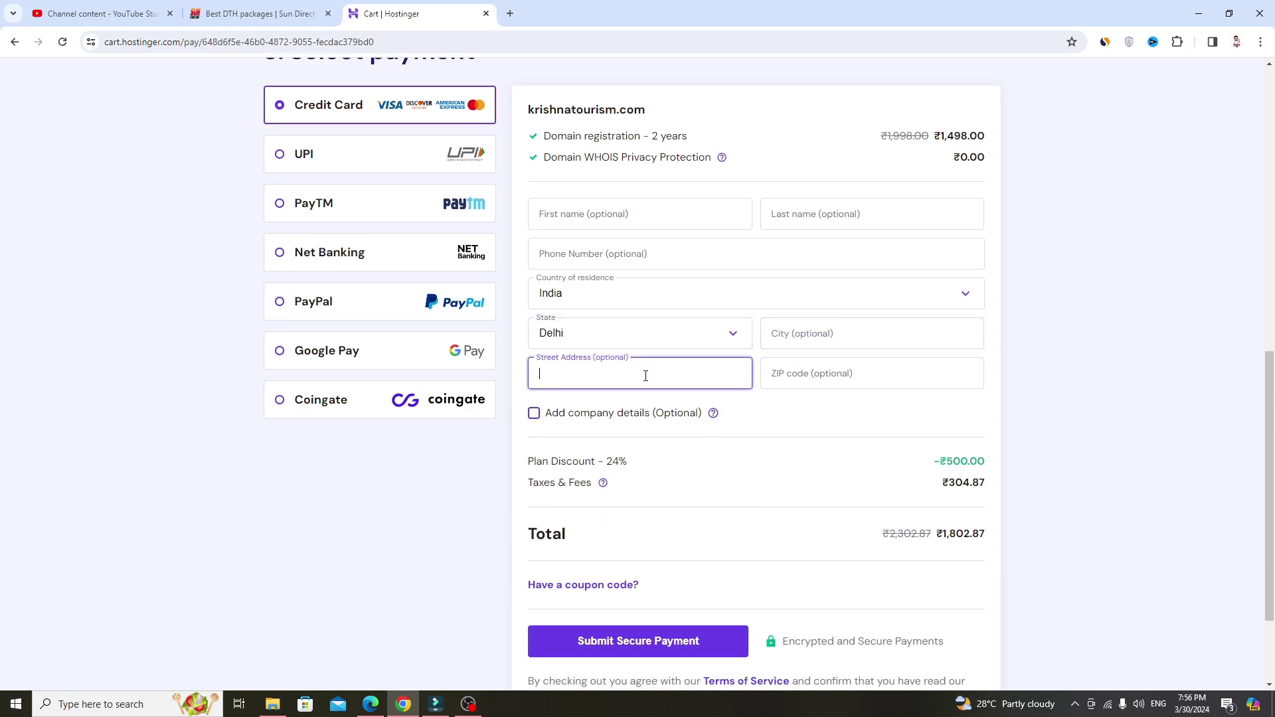
{"action": "left_click", "coordinate": [784, 376]}
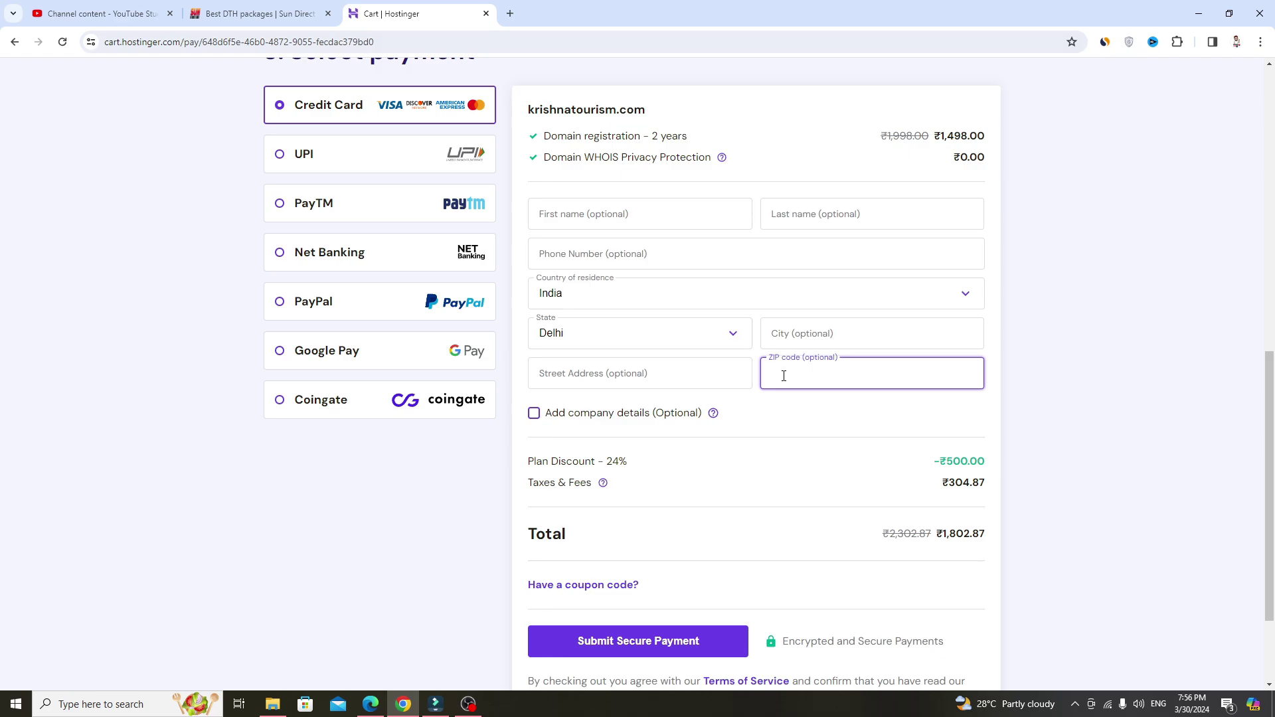
Check which fields the optional company details add to the billing form, leaving the option switched off
{"action": "scroll", "coordinate": [784, 376], "scroll_direction": "down", "scroll_amount": 2}
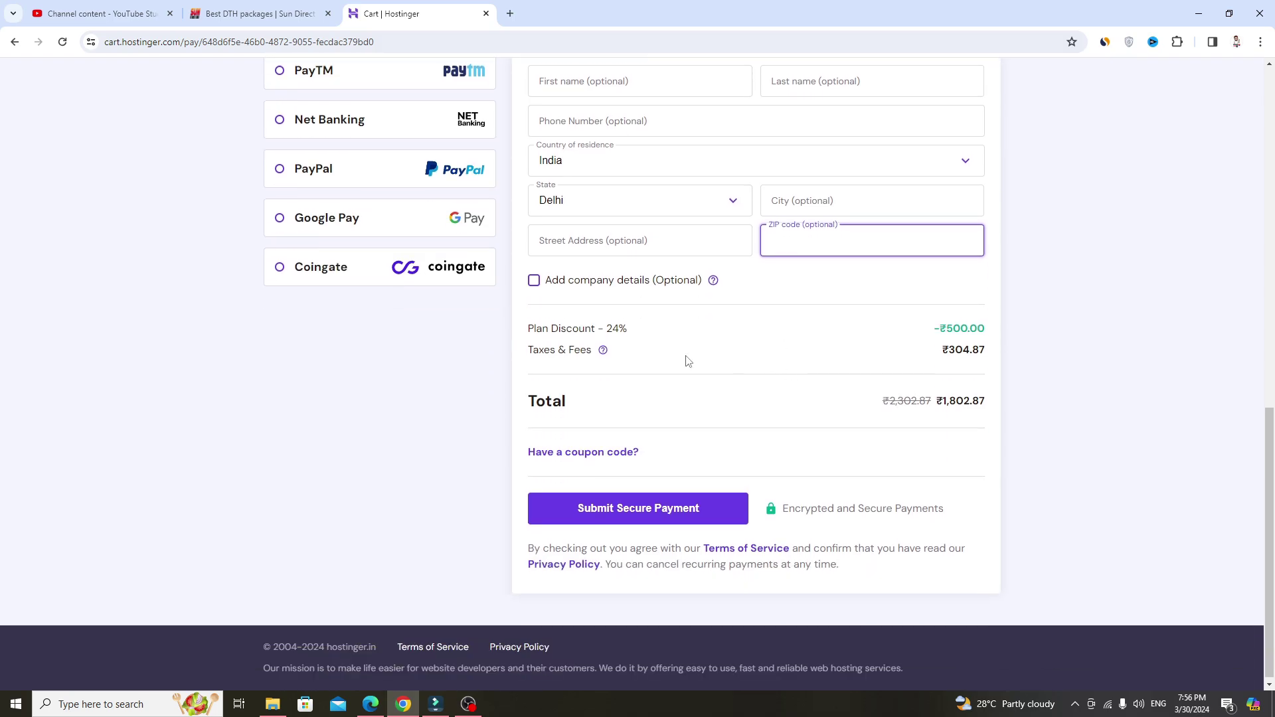
{"action": "left_click", "coordinate": [536, 283]}
{"action": "left_click", "coordinate": [537, 284]}
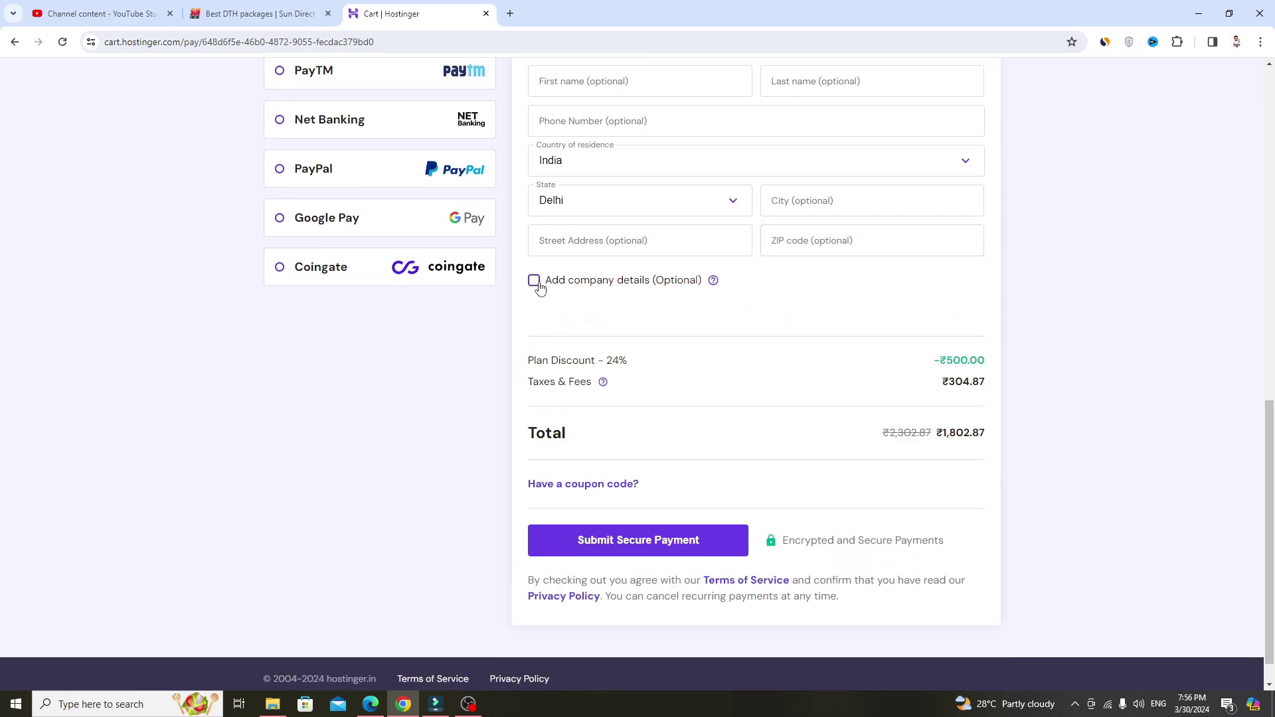
{"action": "left_click", "coordinate": [538, 284]}
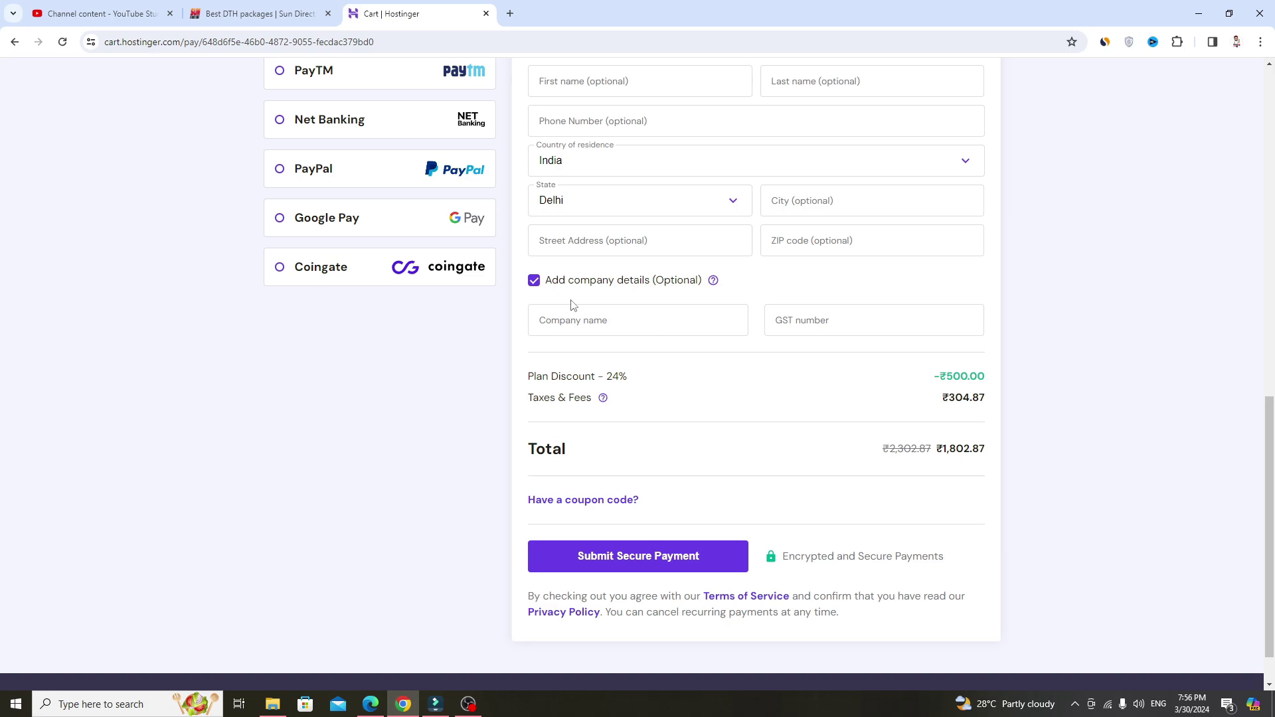
{"action": "left_click", "coordinate": [539, 285]}
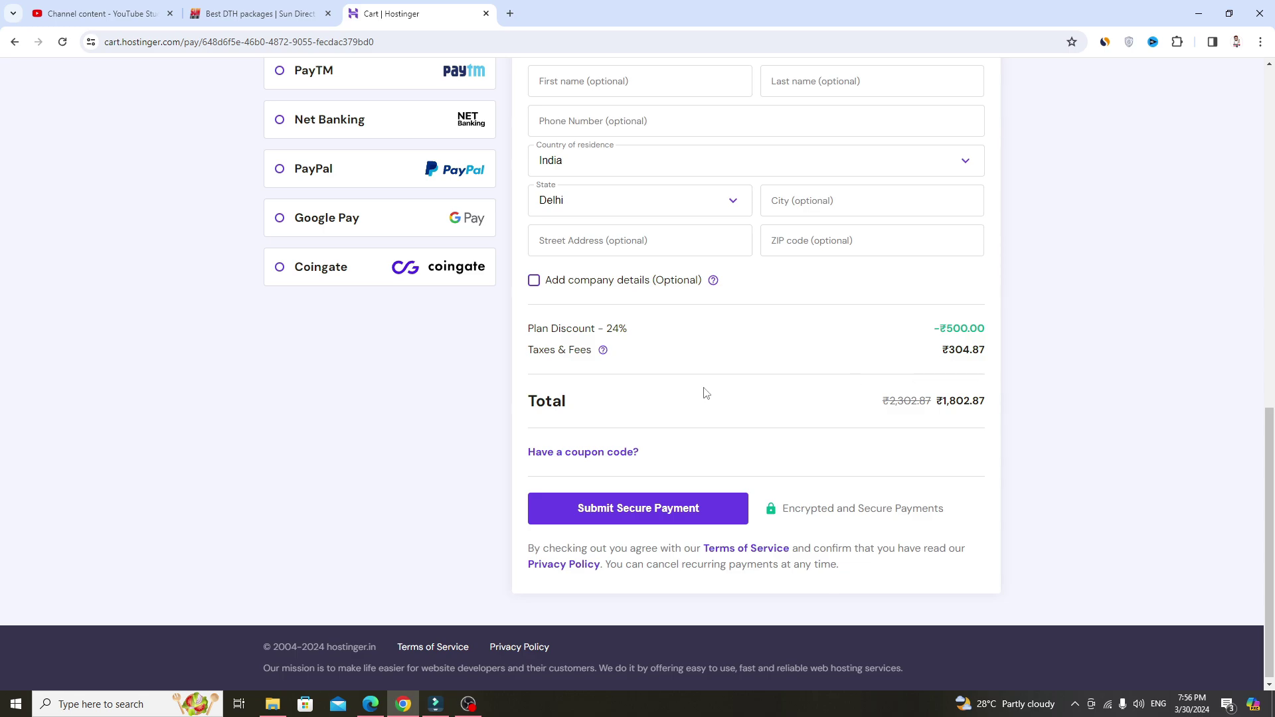
Review the order total and open the coupon code entry for the order
{"action": "left_click_drag", "start_coordinate": [941, 405], "coordinate": [985, 399]}
{"action": "left_click", "coordinate": [873, 412]}
{"action": "left_click", "coordinate": [618, 452]}
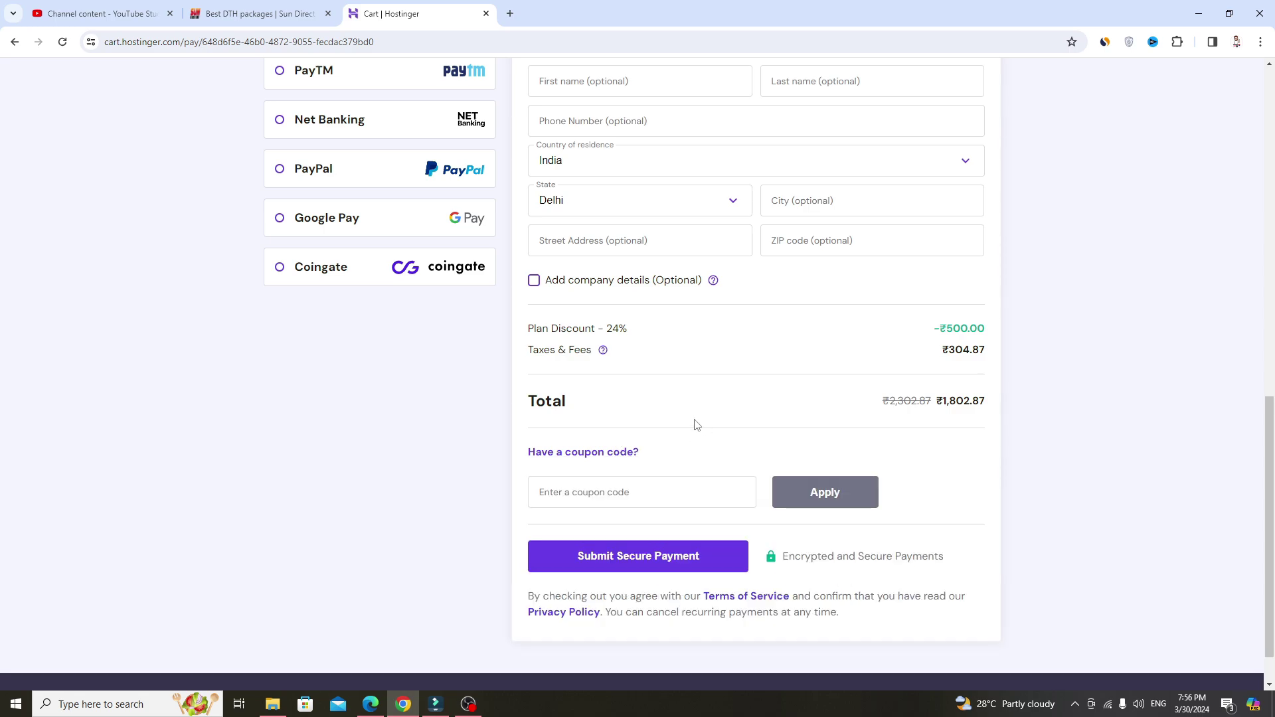
{"action": "scroll", "coordinate": [695, 425], "scroll_direction": "down", "scroll_amount": 1}
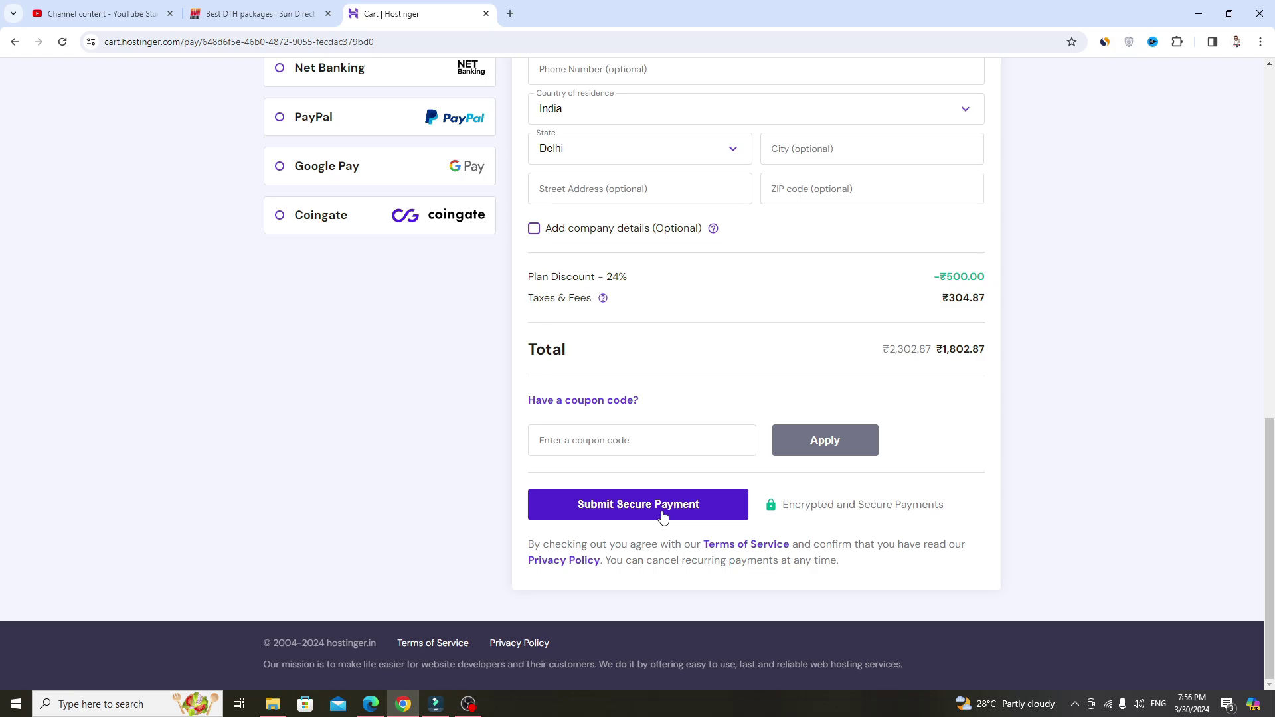
Look through the payment methods and choose Net Banking for the krishnatourism.com order
{"action": "scroll", "coordinate": [418, 264], "scroll_direction": "up", "scroll_amount": 4}
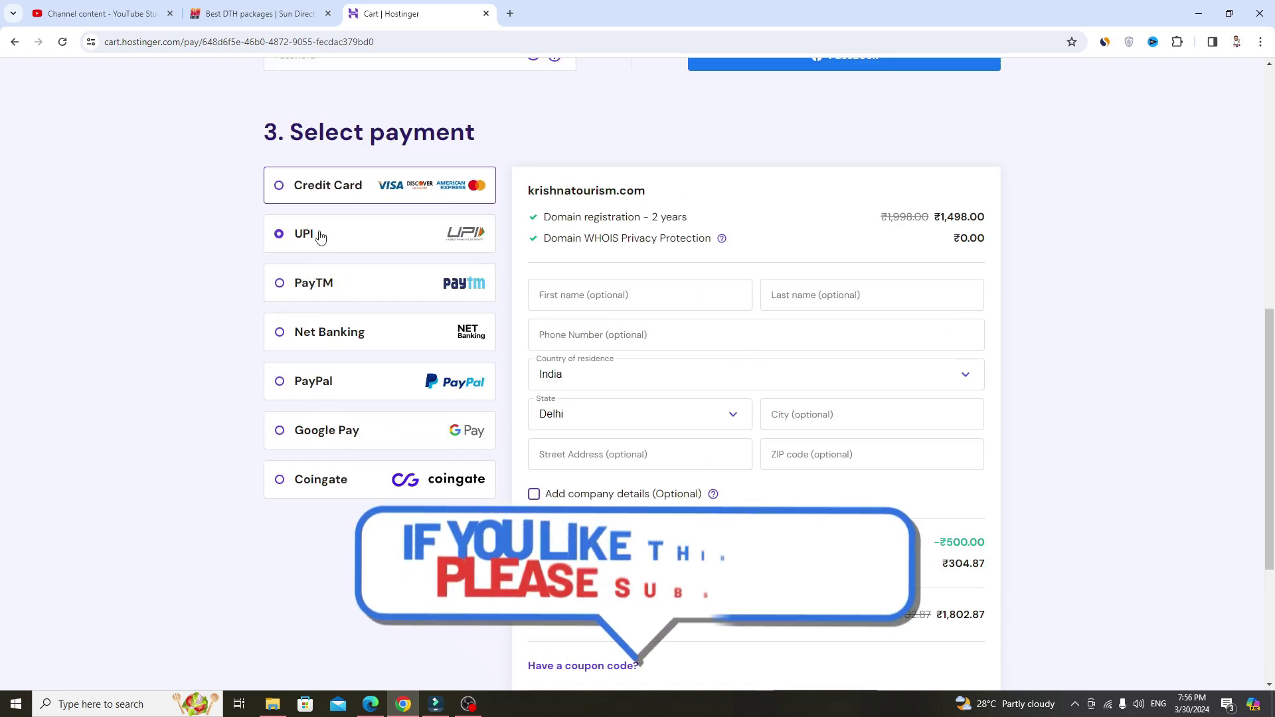
{"action": "left_click", "coordinate": [321, 237]}
{"action": "left_click", "coordinate": [336, 220]}
{"action": "scroll", "coordinate": [403, 315], "scroll_direction": "down", "scroll_amount": 3}
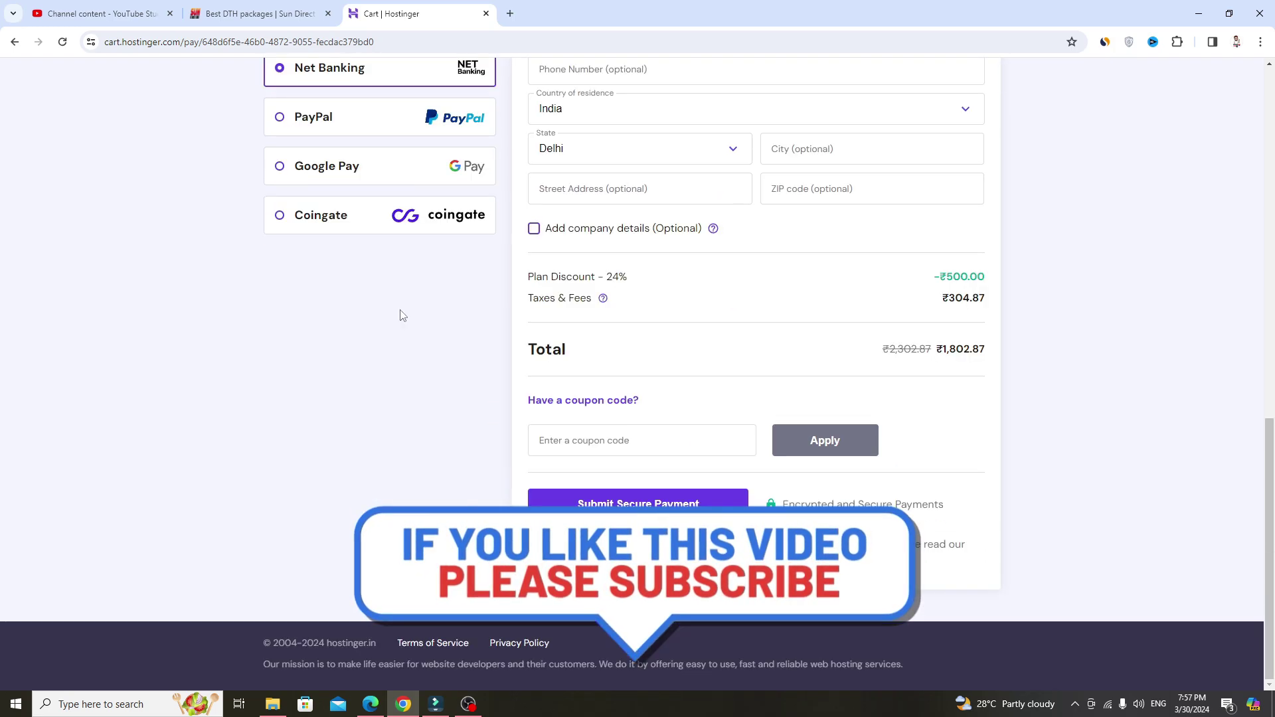
{"action": "scroll", "coordinate": [401, 314], "scroll_direction": "up", "scroll_amount": 5}
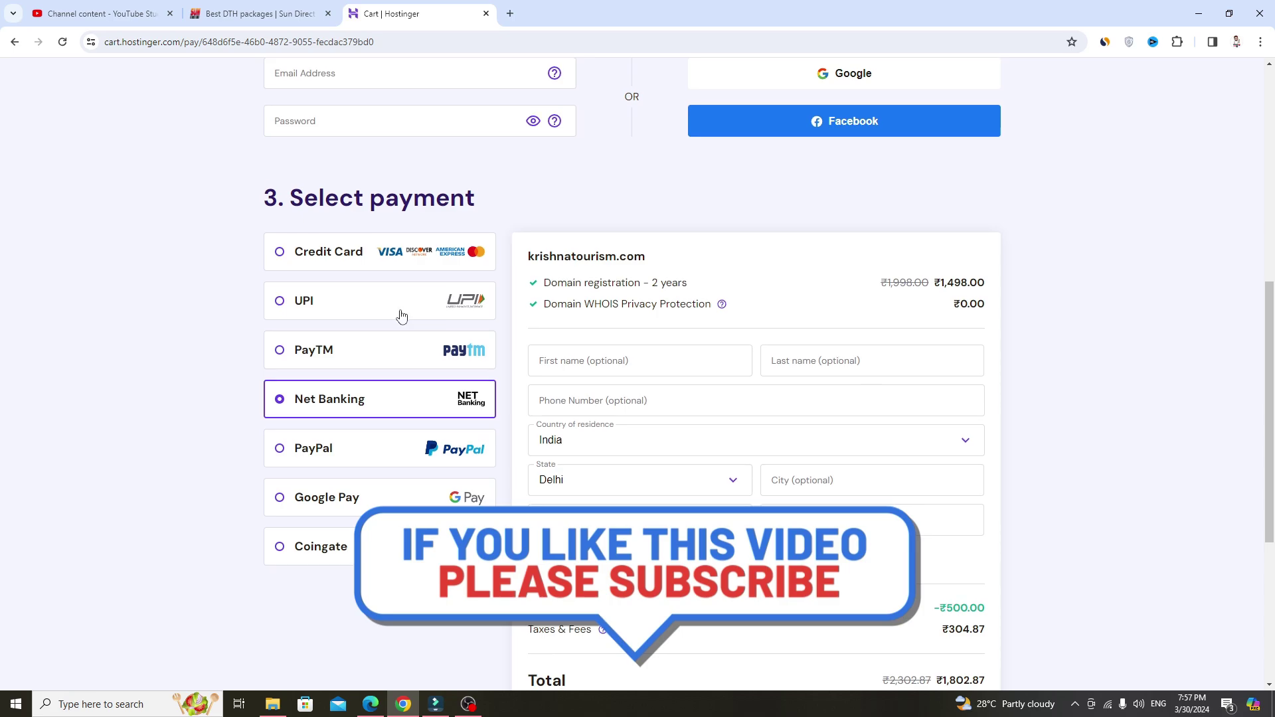
{"action": "scroll", "coordinate": [402, 316], "scroll_direction": "down", "scroll_amount": 4}
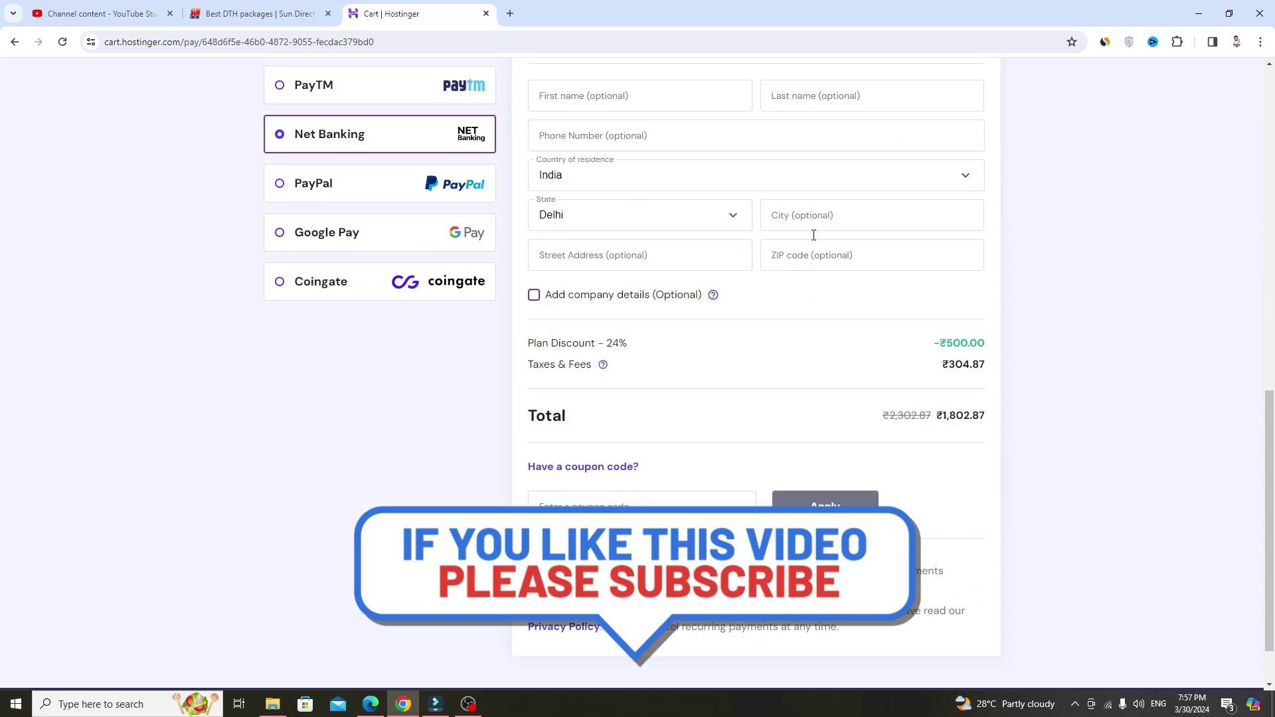
{"action": "scroll", "coordinate": [733, 495], "scroll_direction": "up", "scroll_amount": 7}
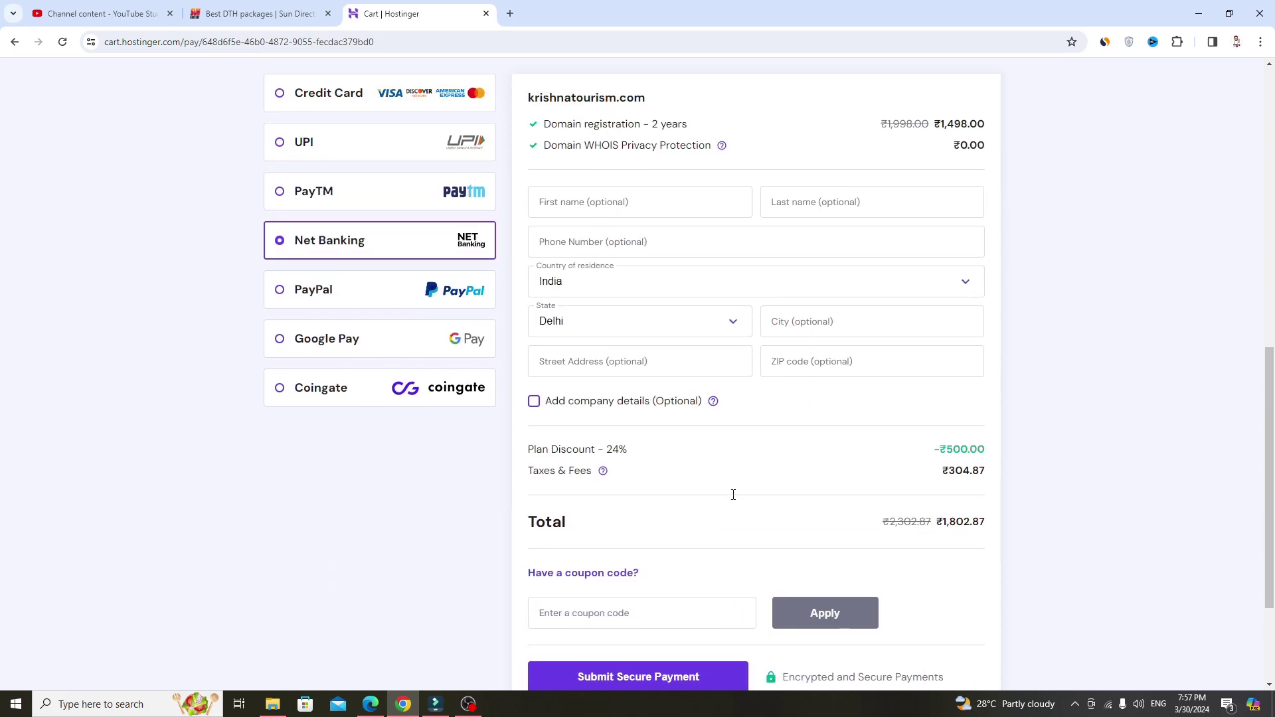
{"action": "scroll", "coordinate": [733, 494], "scroll_direction": "up", "scroll_amount": 5}
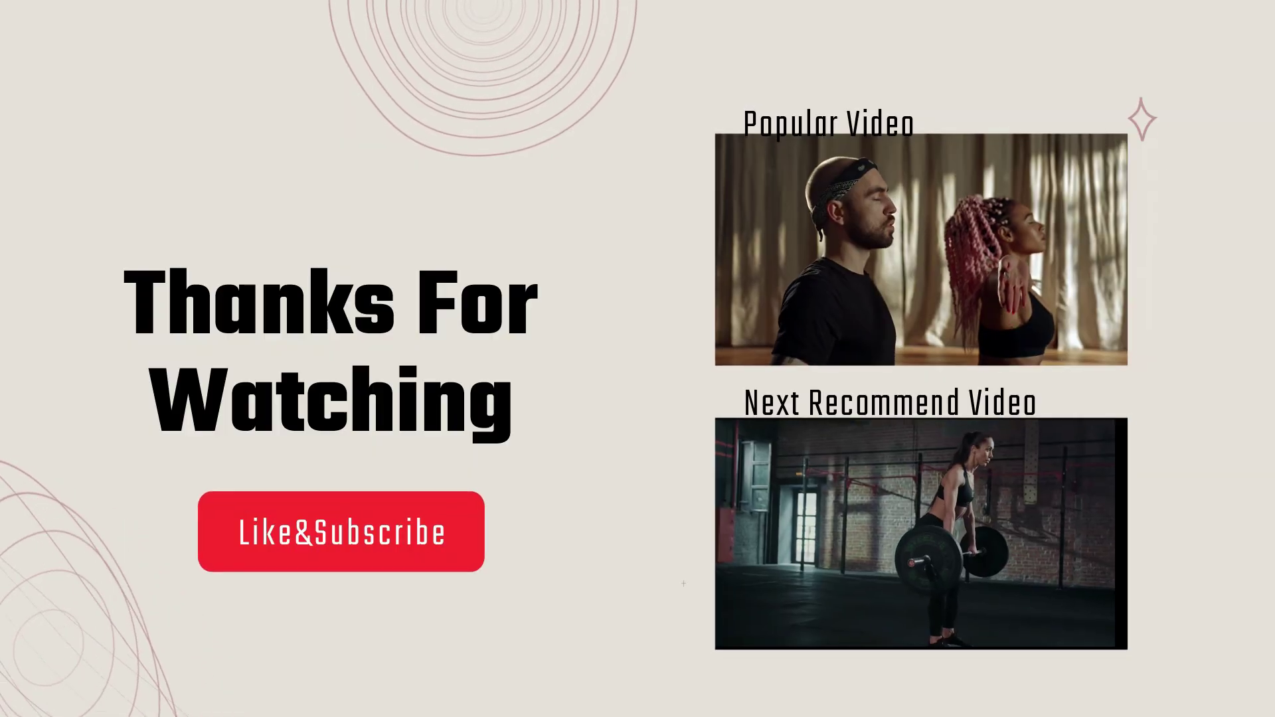